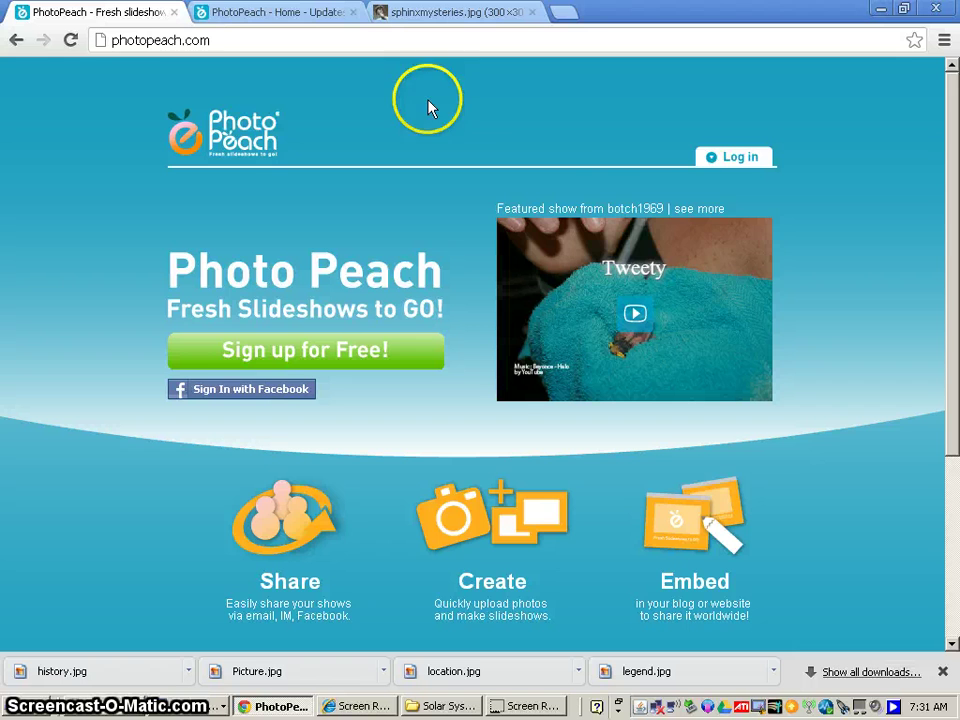
# Log in to PhotoPeach by re-entering the account username and password.
pyautogui.click(748, 160)
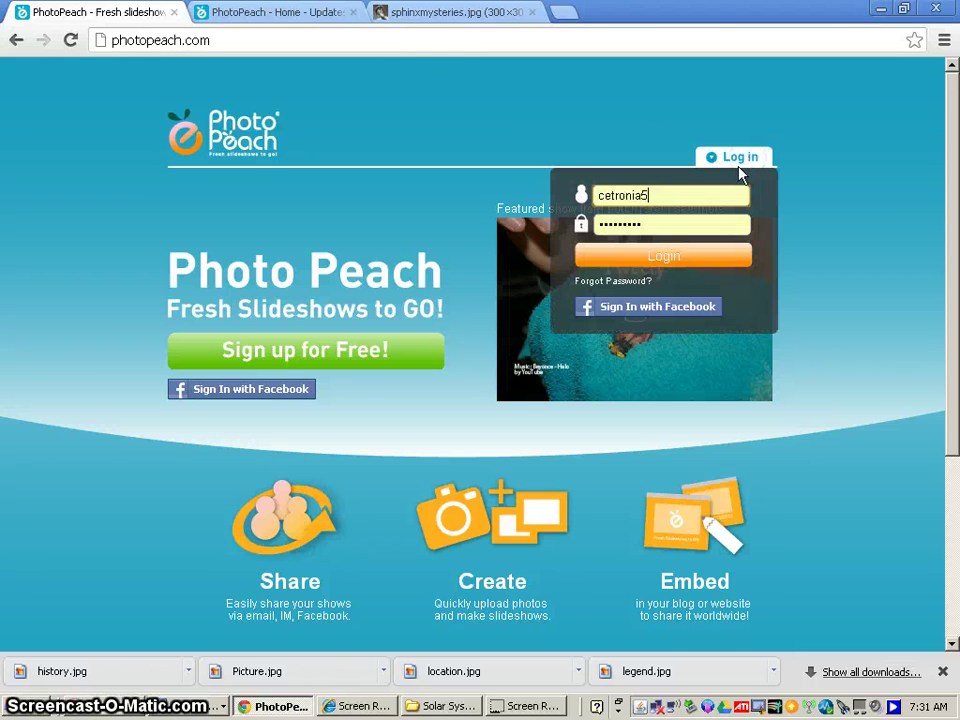
pyautogui.doubleClick(650, 196)
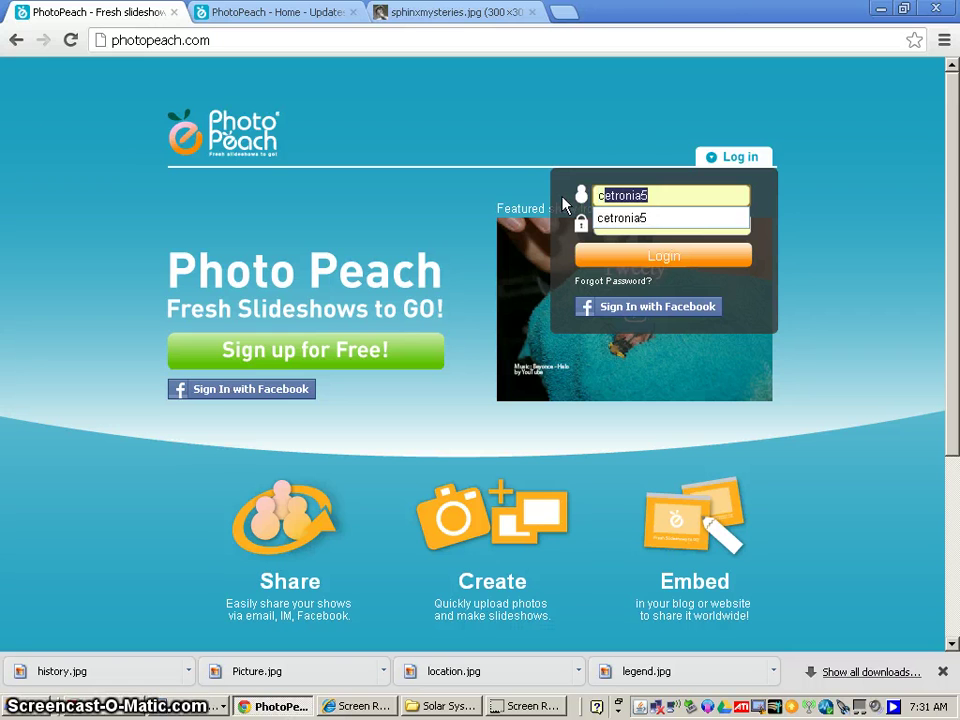
pyautogui.write('cetronia5')
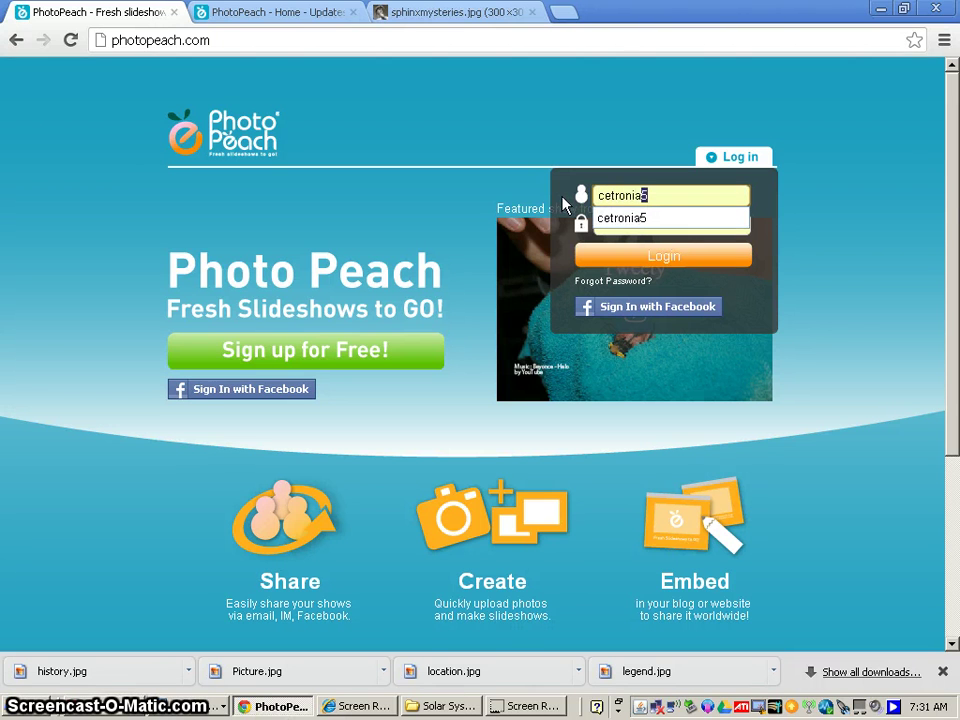
pyautogui.press('Tab')
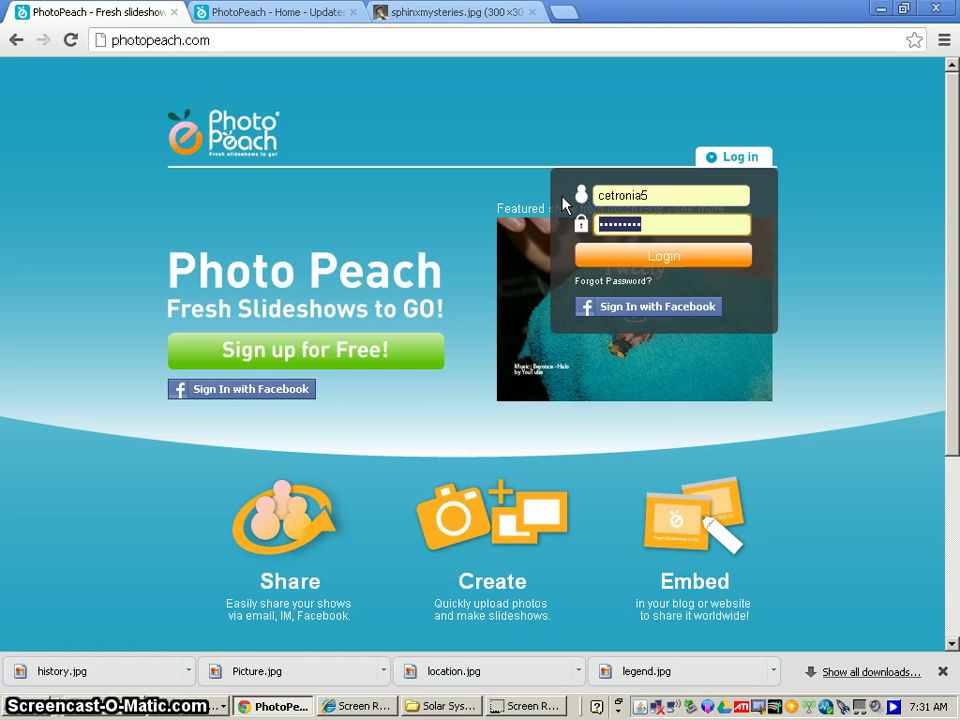
pyautogui.write('•')
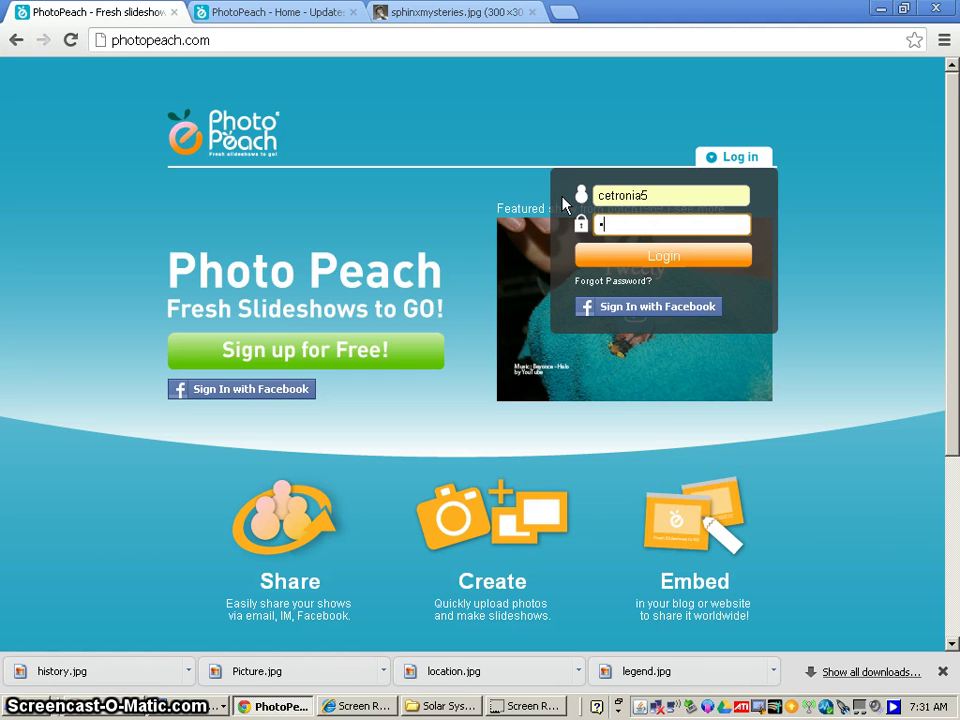
pyautogui.write('•••••••')
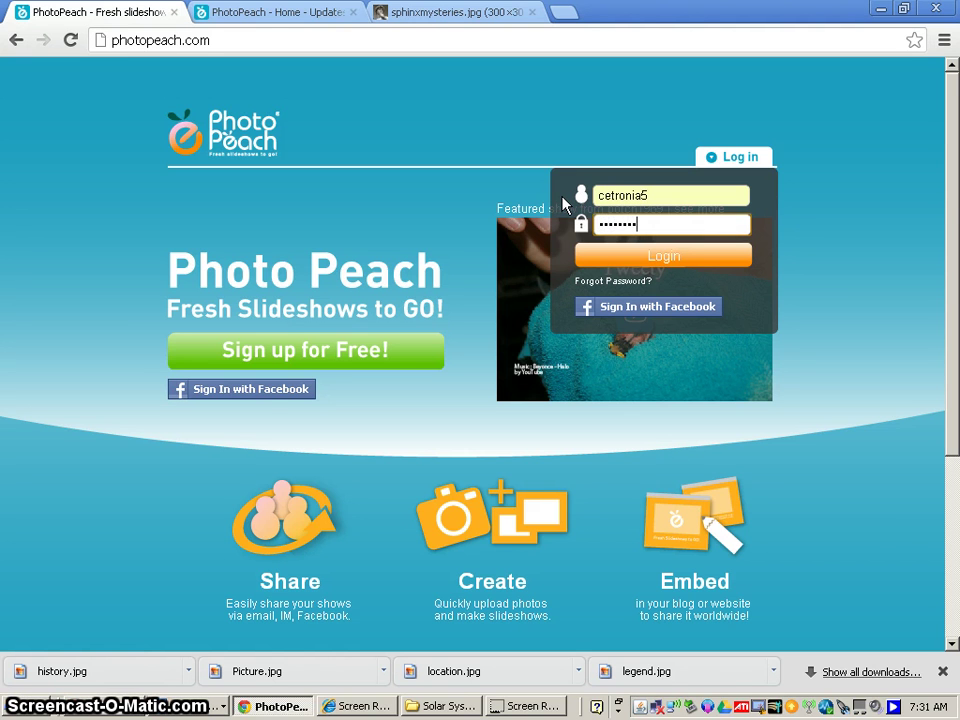
pyautogui.click(622, 221)
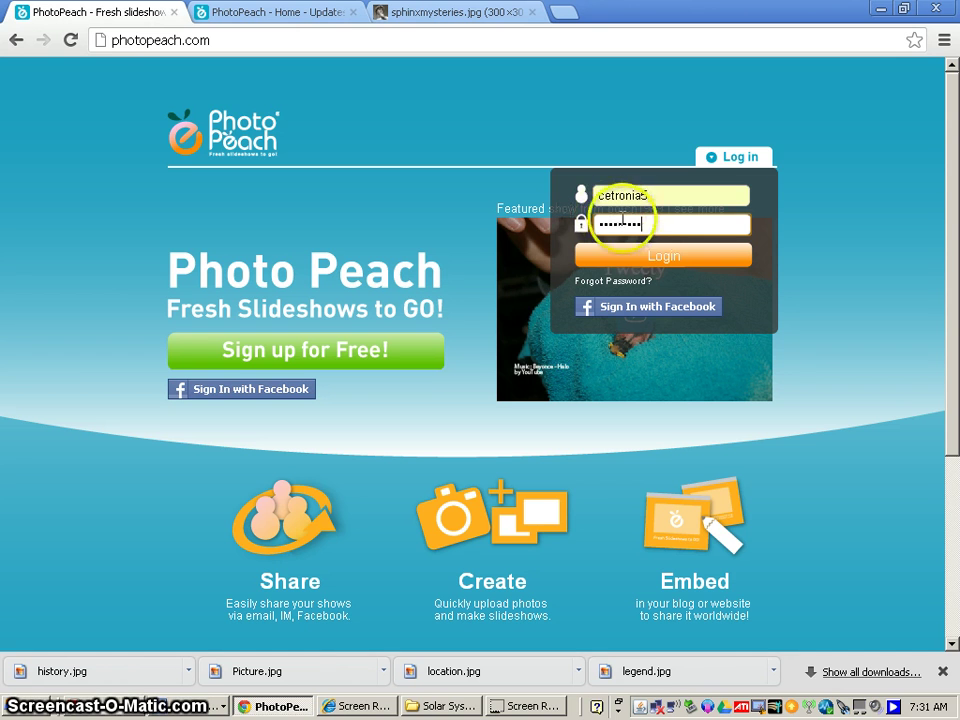
pyautogui.click(642, 262)
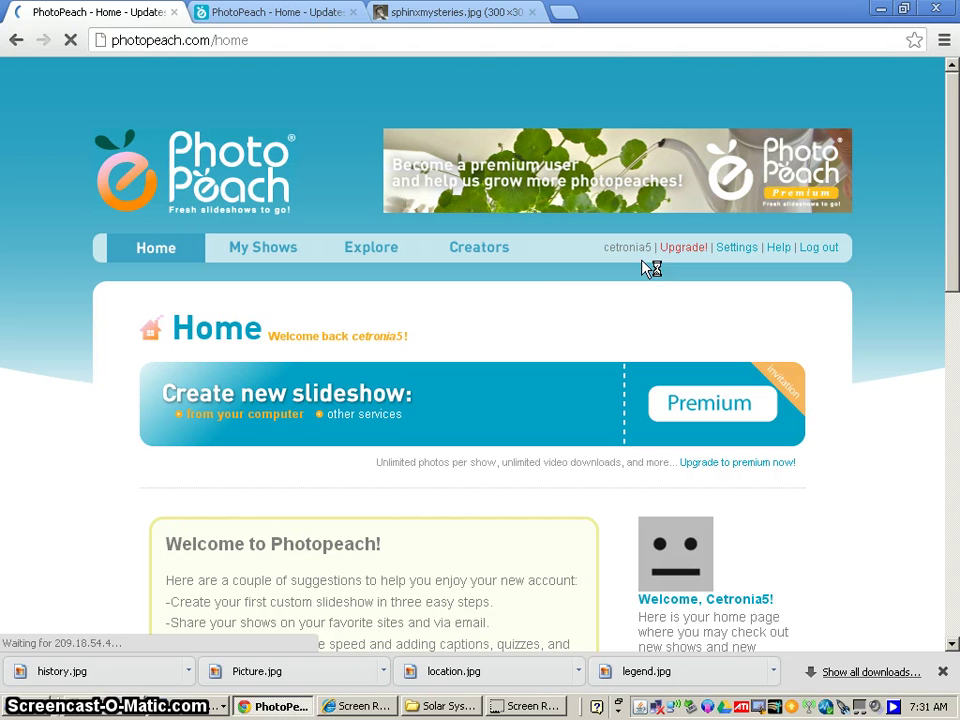
# Start a new slideshow with Upload Photos, browsing the Constellation folder's images.
pyautogui.click(574, 306)
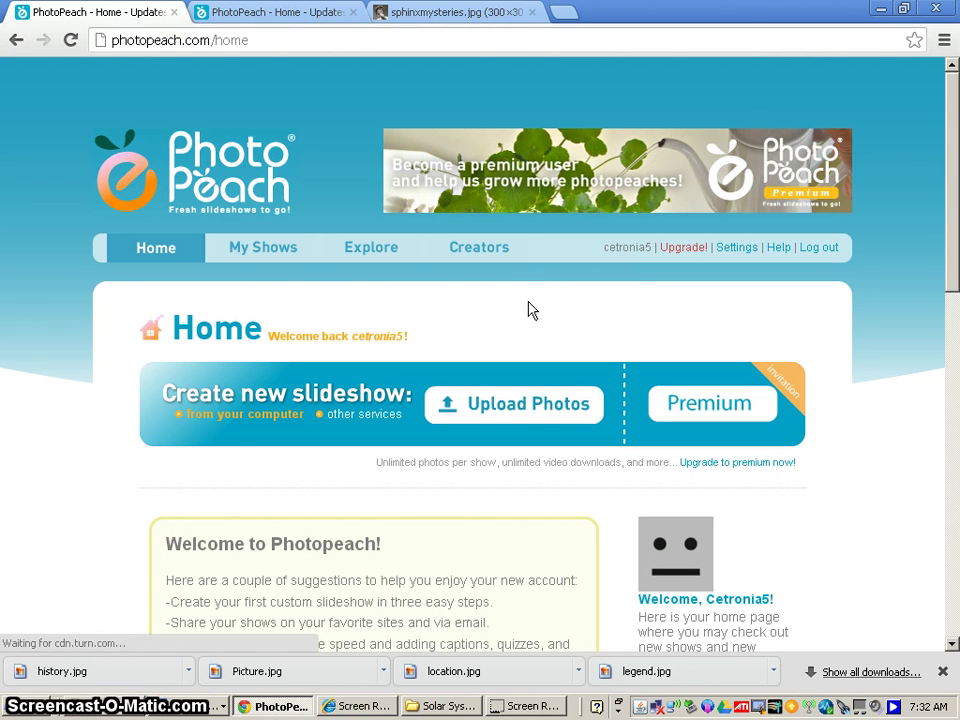
pyautogui.click(281, 266)
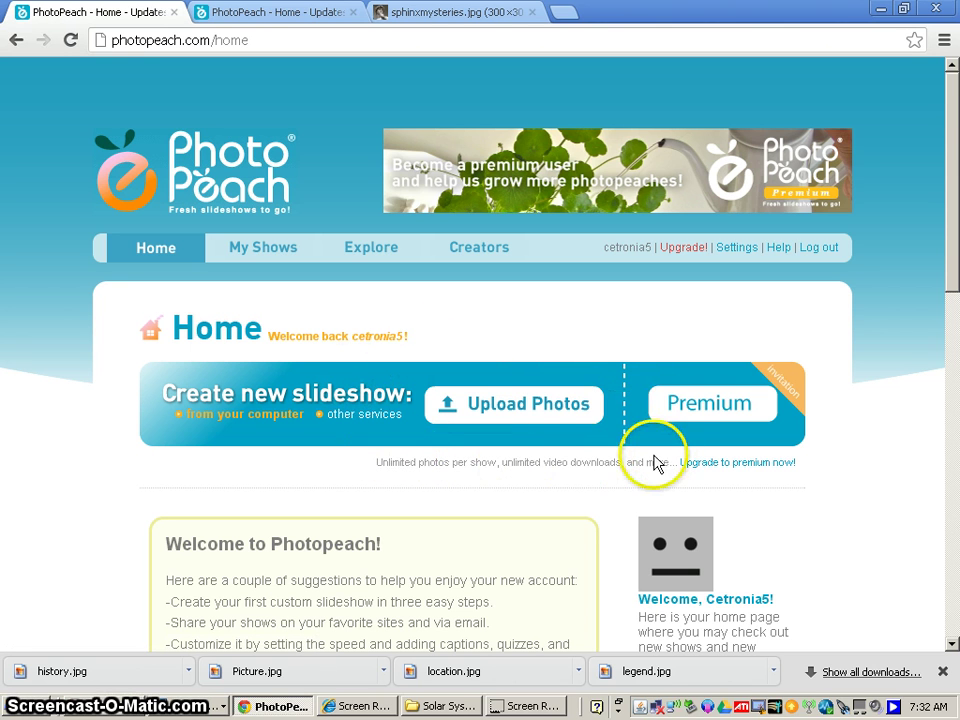
pyautogui.click(497, 408)
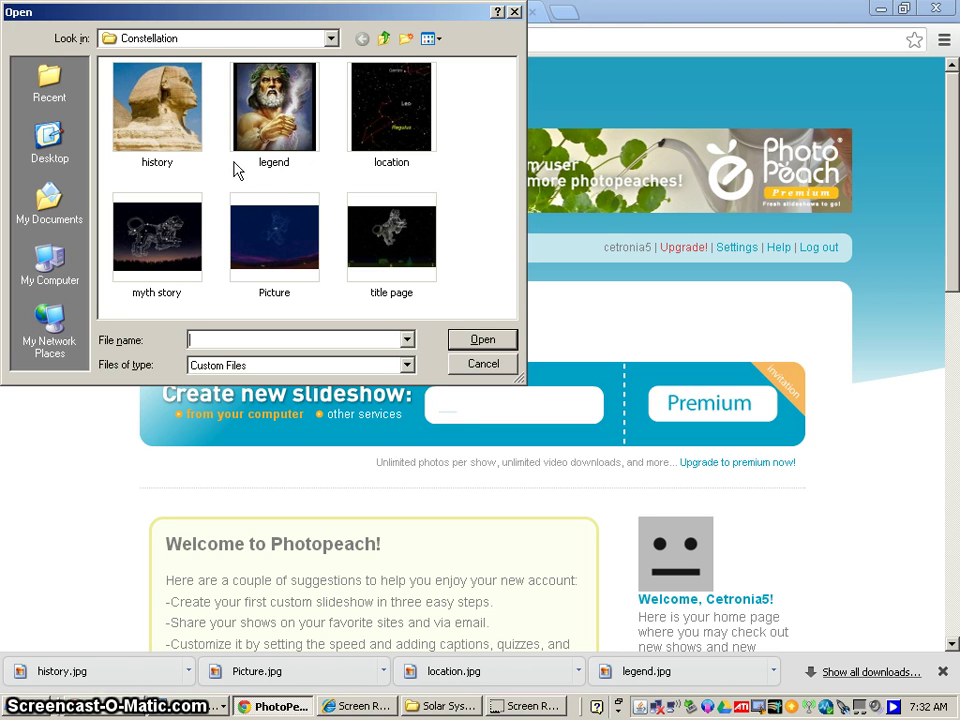
# Upload Picture, myth story, history, legend and location from the Constellation folder.
pyautogui.click(300, 258)
pyautogui.keyDown('ctrl'); pyautogui.click(181, 257); pyautogui.keyUp('ctrl')
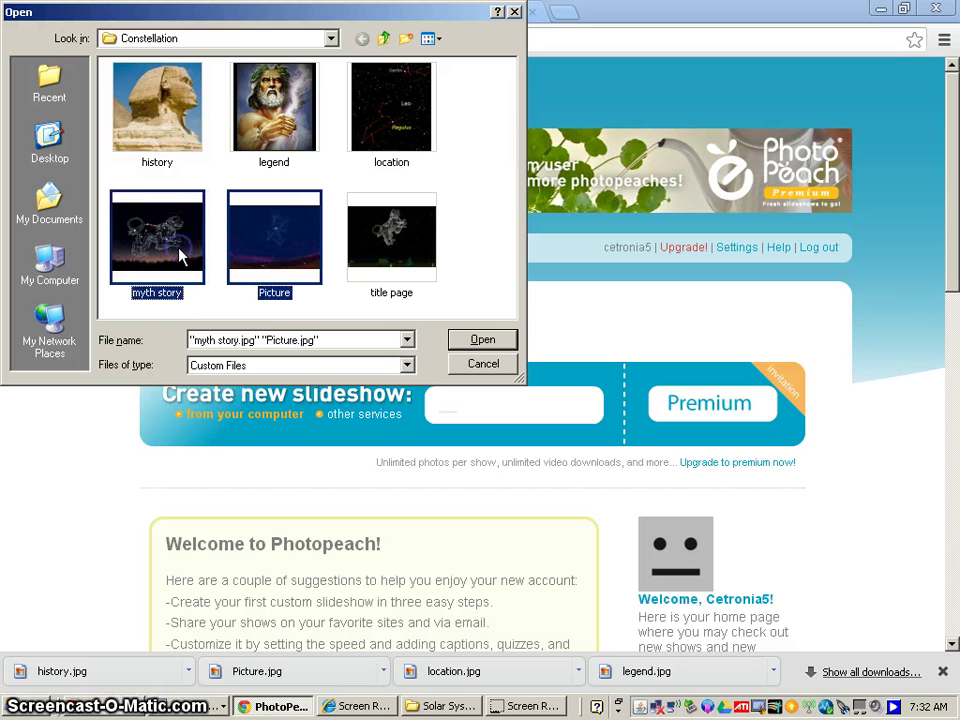
pyautogui.keyDown('ctrl'); pyautogui.click(175, 142); pyautogui.keyUp('ctrl')
pyautogui.keyDown('ctrl'); pyautogui.click(255, 138); pyautogui.keyUp('ctrl')
pyautogui.keyDown('ctrl'); pyautogui.click(380, 108); pyautogui.keyUp('ctrl')
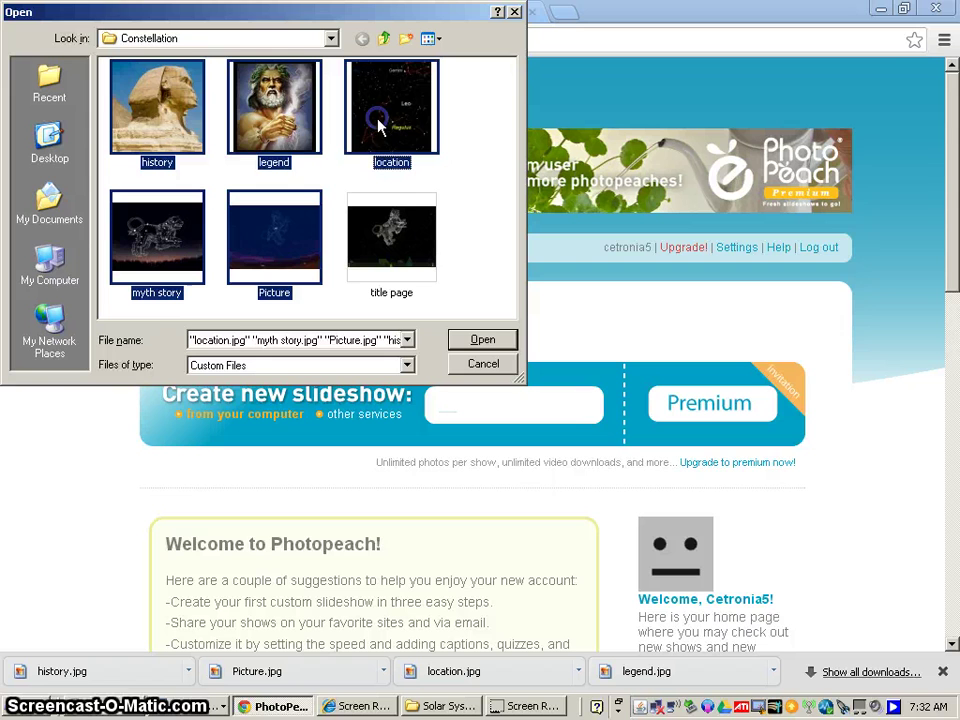
pyautogui.click(482, 339)
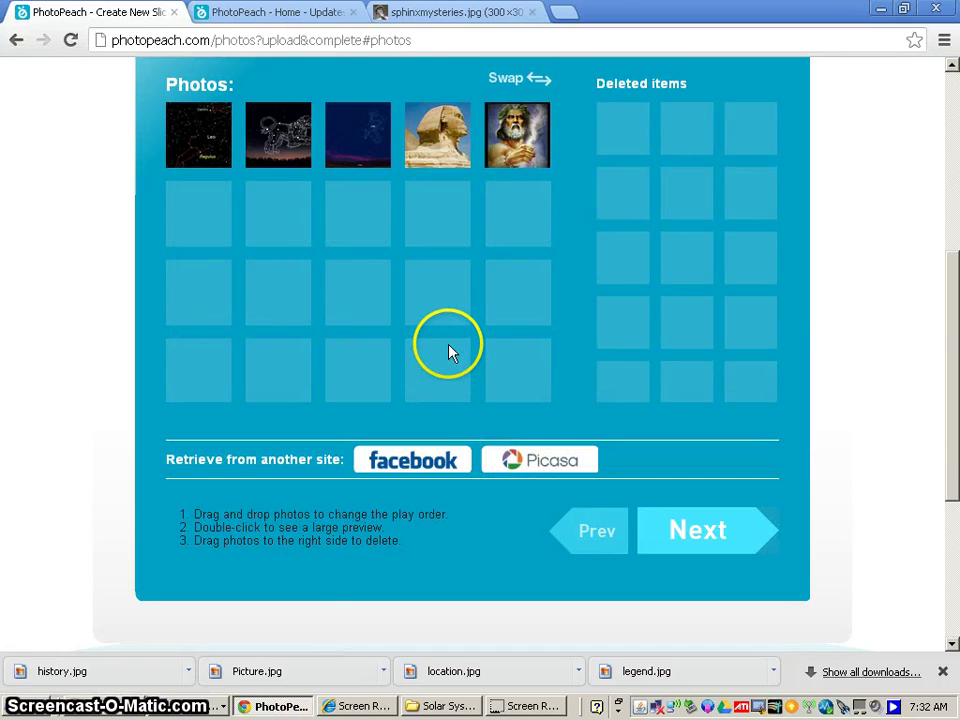
# Move the Zeus photo to Deleted items, then restore it to the fifth slot.
pyautogui.scroll(1, 448, 348)
pyautogui.scroll(1, 446, 348)
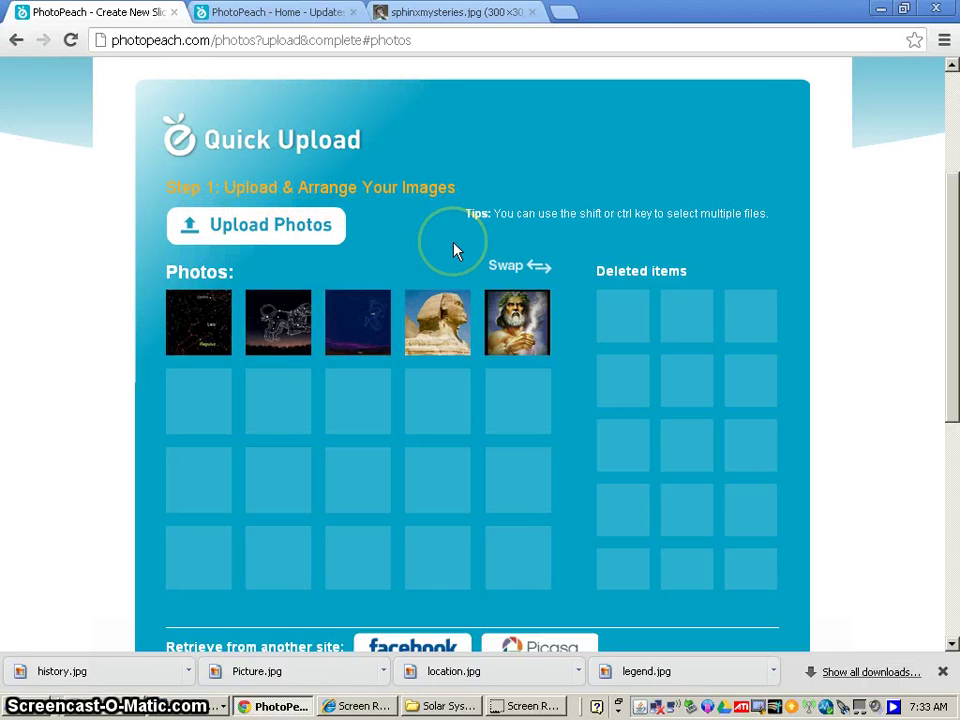
pyautogui.click(514, 322)
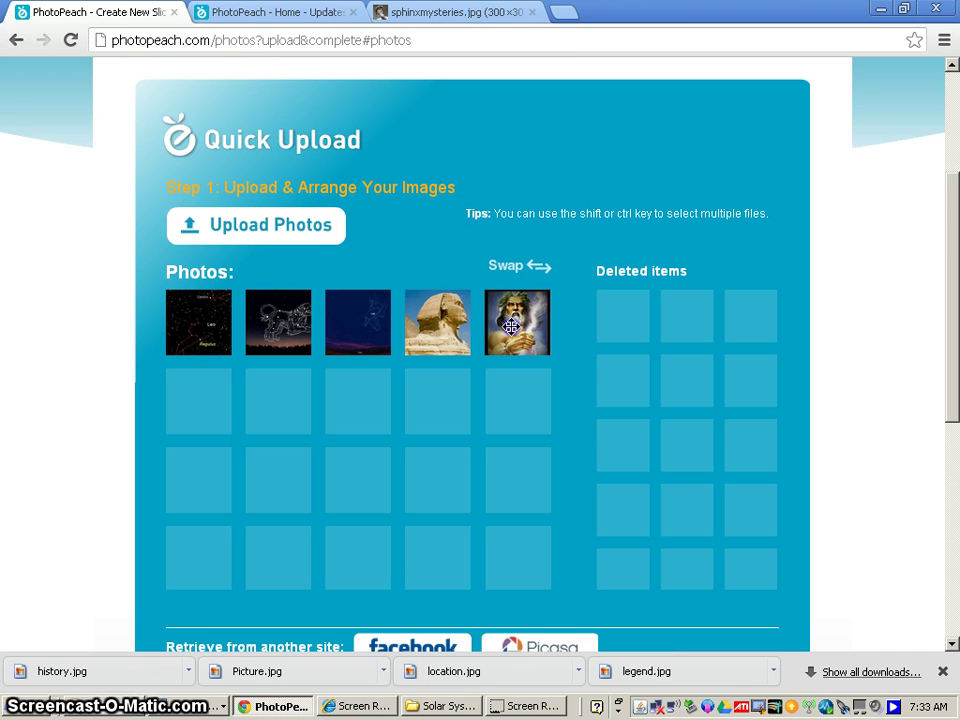
pyautogui.moveTo(514, 322); pyautogui.dragTo(617, 317)
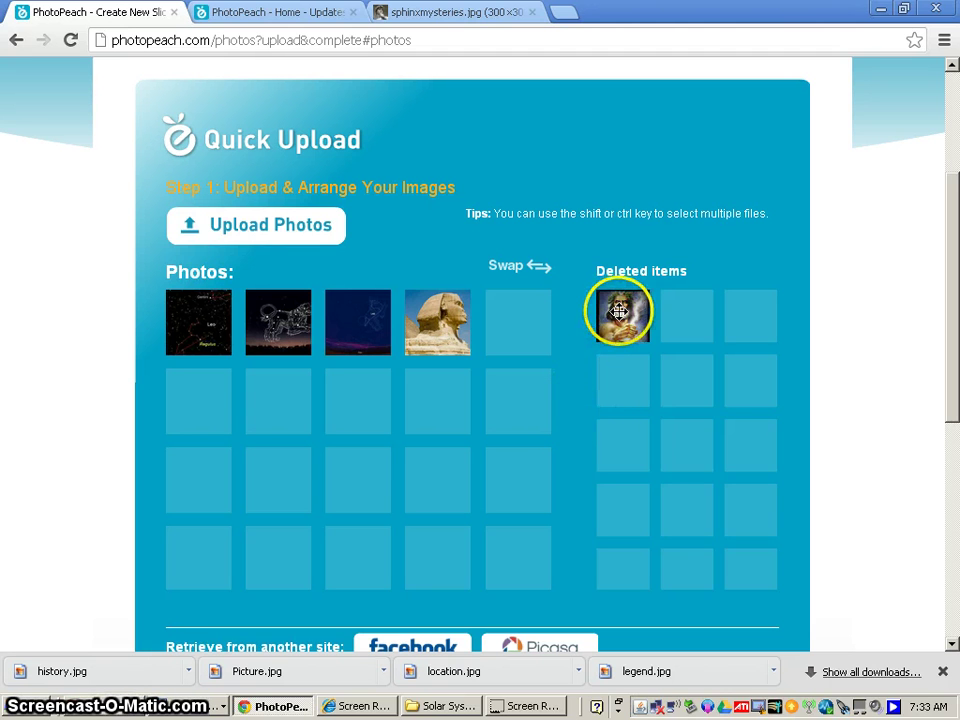
pyautogui.moveTo(619, 313); pyautogui.dragTo(504, 326)
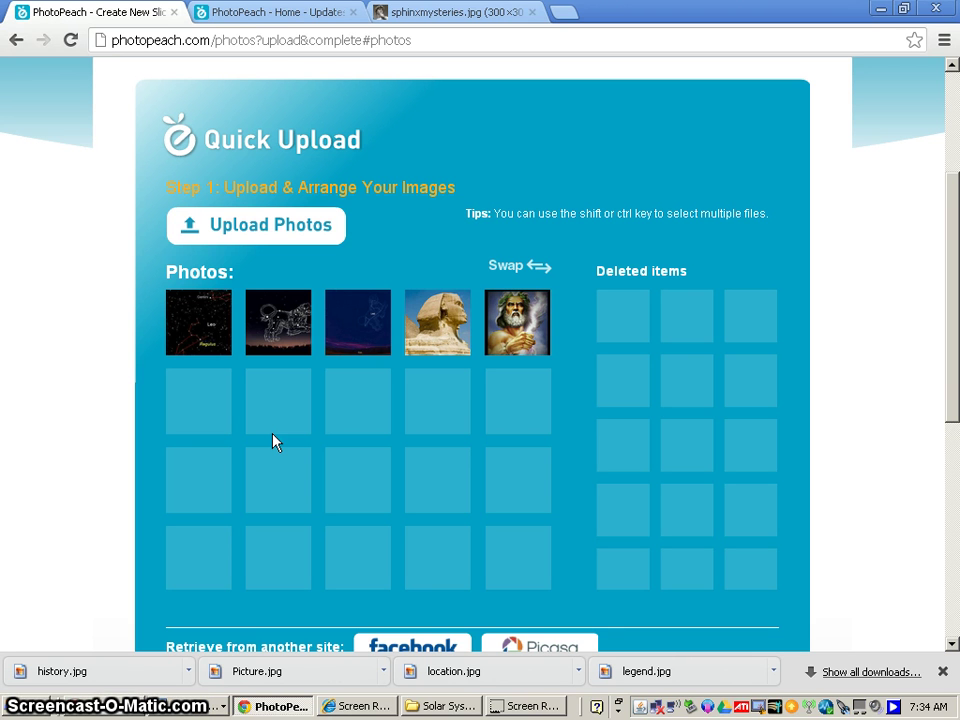
# Reorder photos: lion constellation drawing first, Zeus second, star map third, Sphinx last.
pyautogui.moveTo(276, 442); pyautogui.dragTo(273, 336)
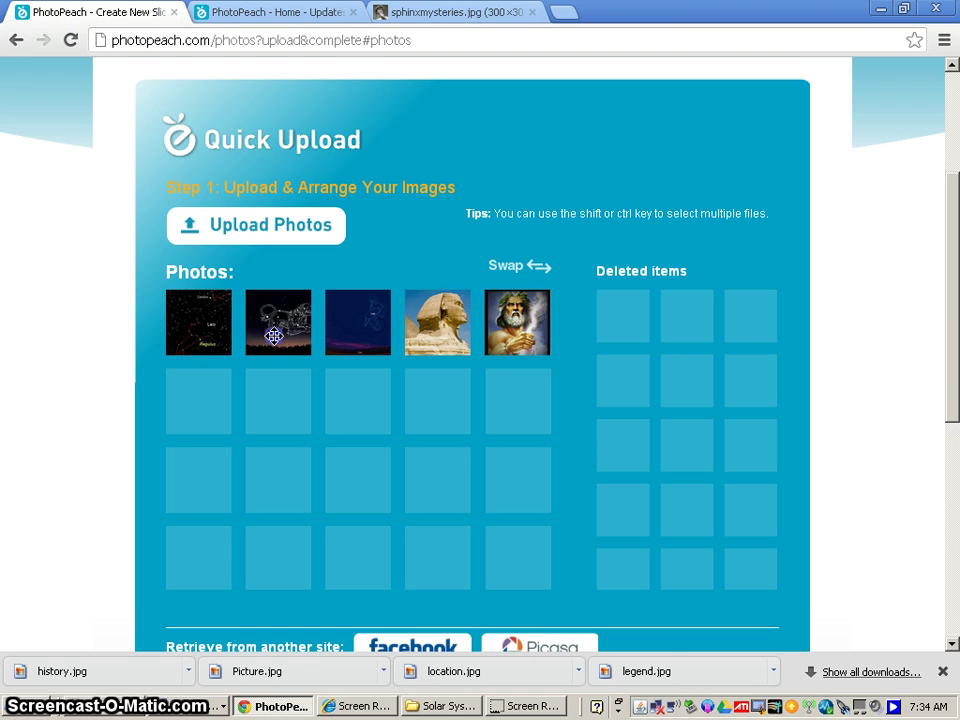
pyautogui.moveTo(273, 336)
pyautogui.mouseDown()
pyautogui.moveTo(157, 334)
pyautogui.moveTo(266, 334)
pyautogui.mouseUp()
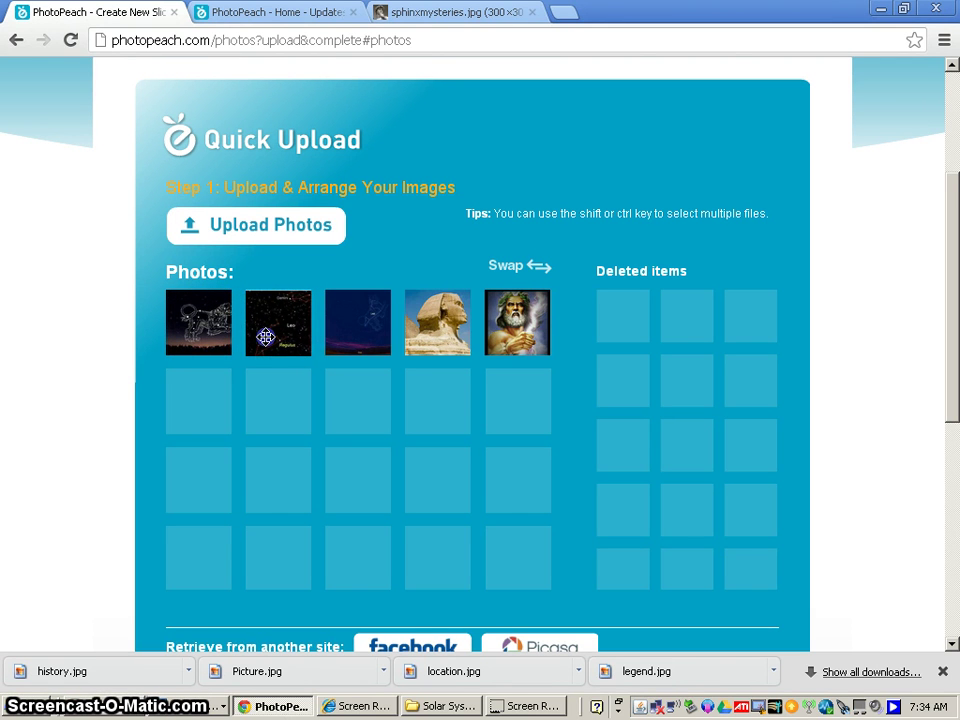
pyautogui.moveTo(524, 326)
pyautogui.mouseDown()
pyautogui.moveTo(426, 338)
pyautogui.moveTo(290, 329)
pyautogui.moveTo(523, 328)
pyautogui.mouseUp()
pyautogui.moveTo(435, 318); pyautogui.dragTo(269, 328)
pyautogui.moveTo(195, 336); pyautogui.dragTo(262, 320)
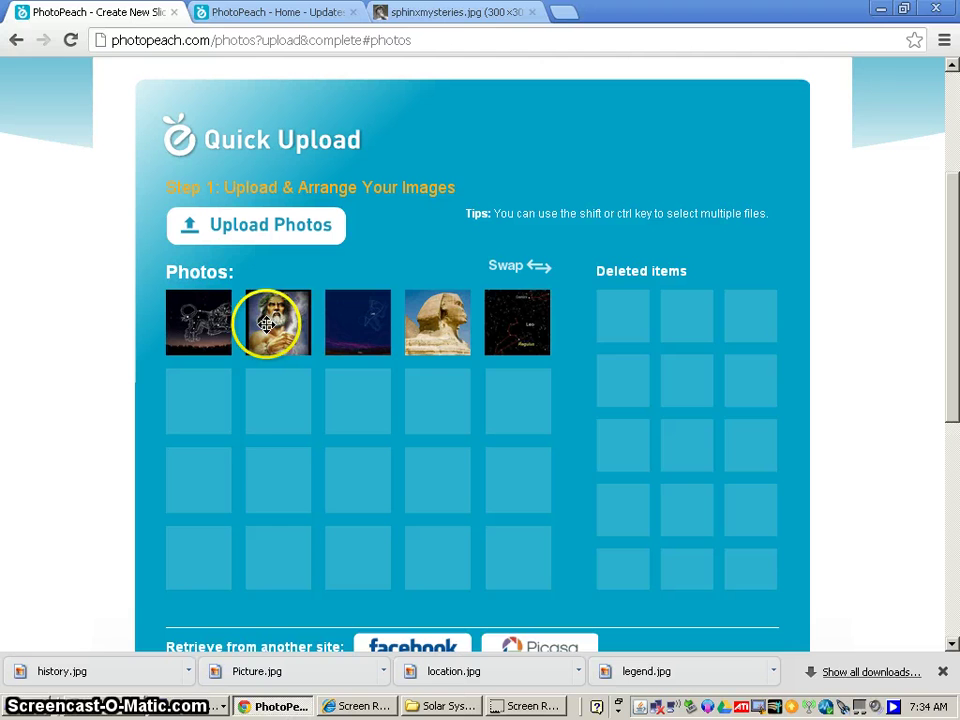
pyautogui.moveTo(529, 319); pyautogui.dragTo(480, 337)
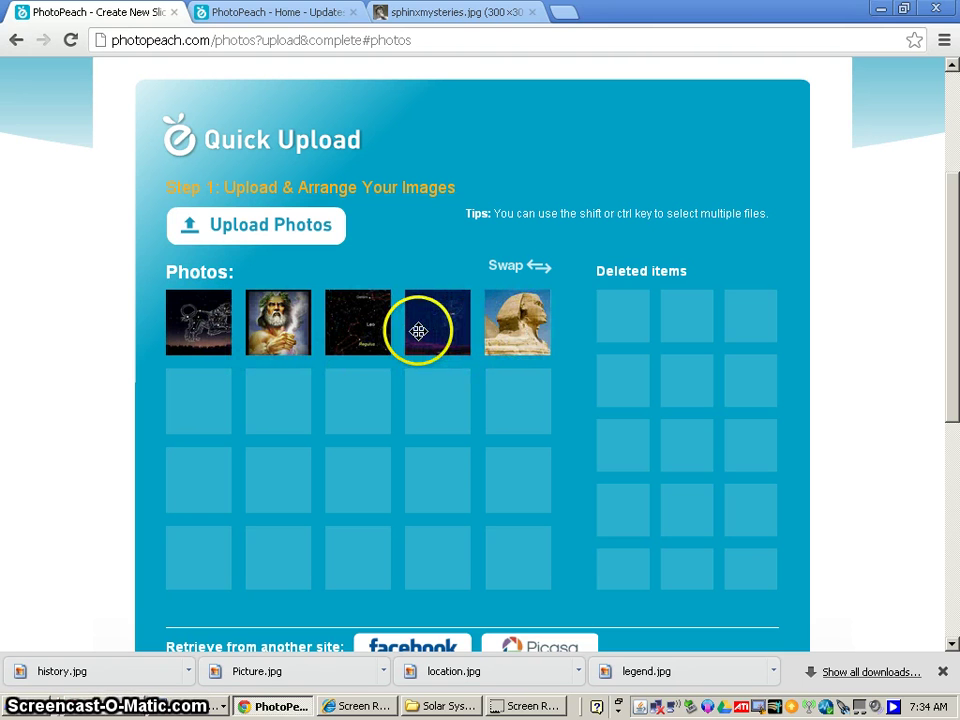
pyautogui.scroll(-2, 396, 321)
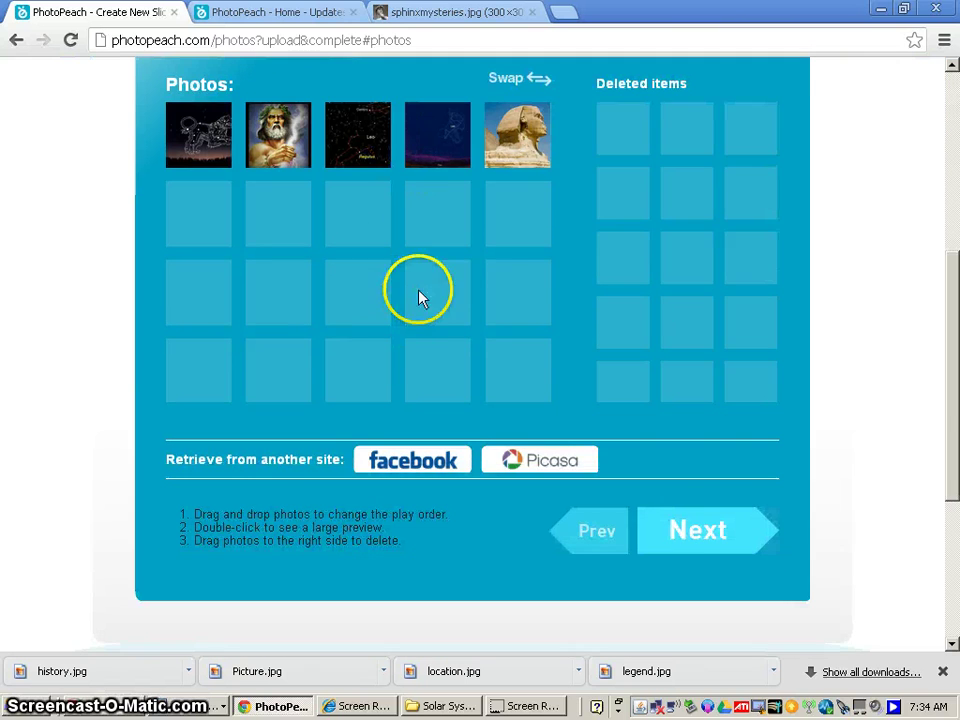
# Continue to Step 2 and enter the title 'Leo Constellation by Mr. Mangan'.
pyautogui.click(688, 532)
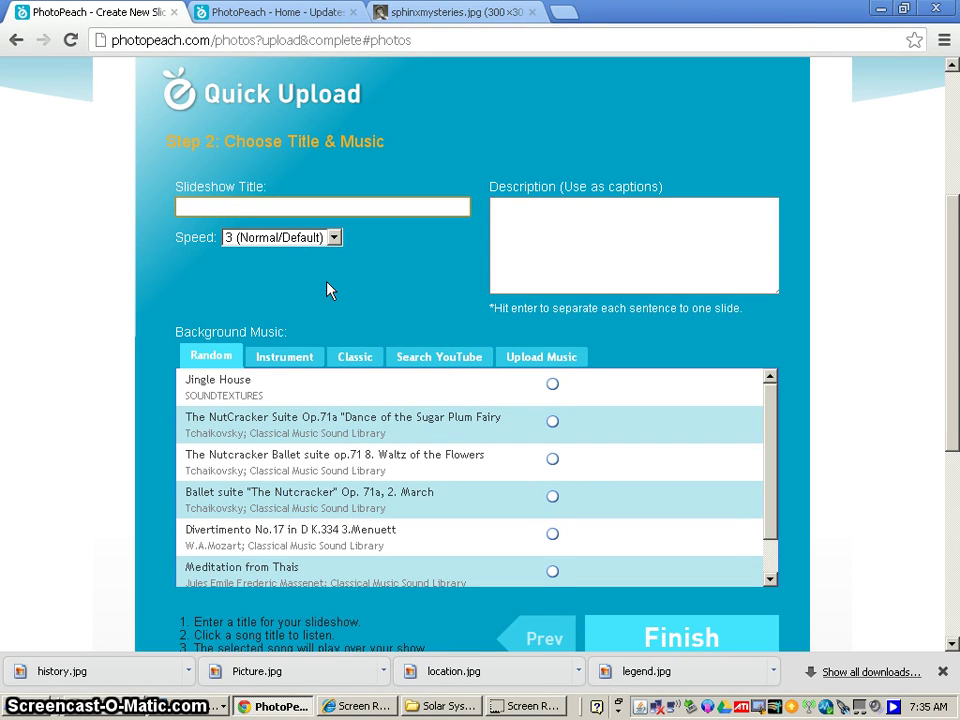
pyautogui.write('L')
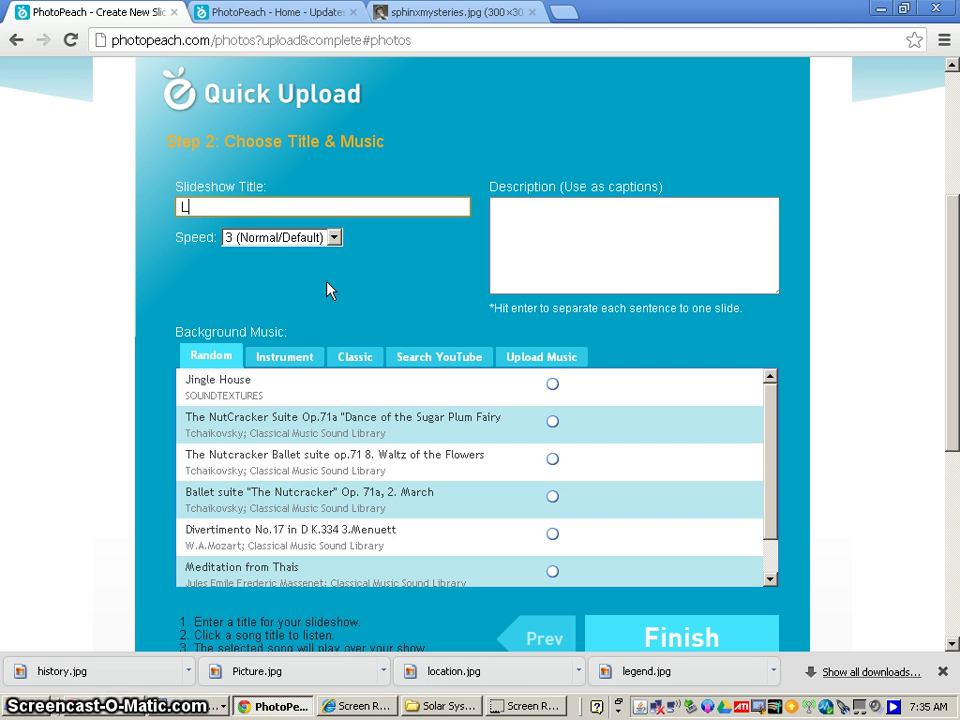
pyautogui.write('eo Con')
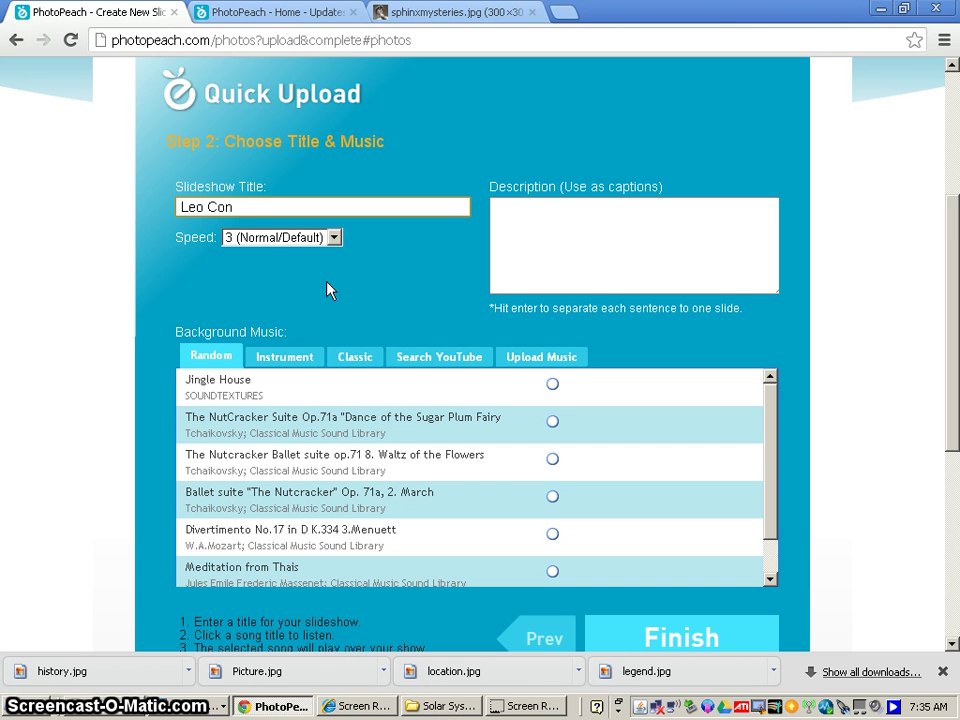
pyautogui.write('stellation by Mr. Mangan')
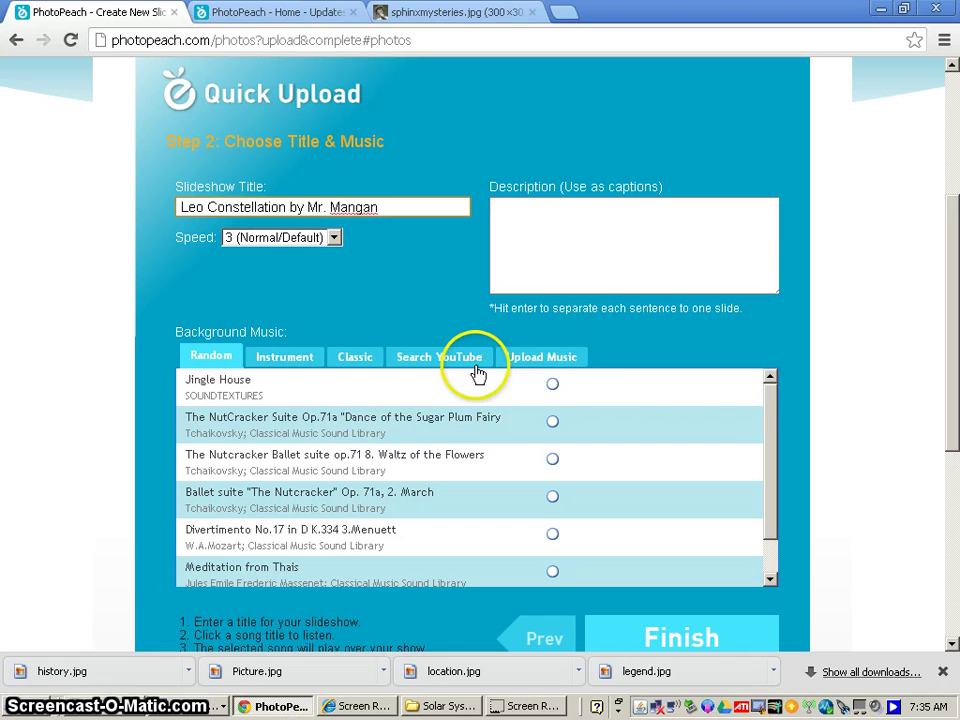
# Choose Bolero from the Classic music list and finish the slideshow.
pyautogui.moveTo(768, 394)
pyautogui.mouseDown()
pyautogui.moveTo(767, 428)
pyautogui.moveTo(769, 398)
pyautogui.mouseUp()
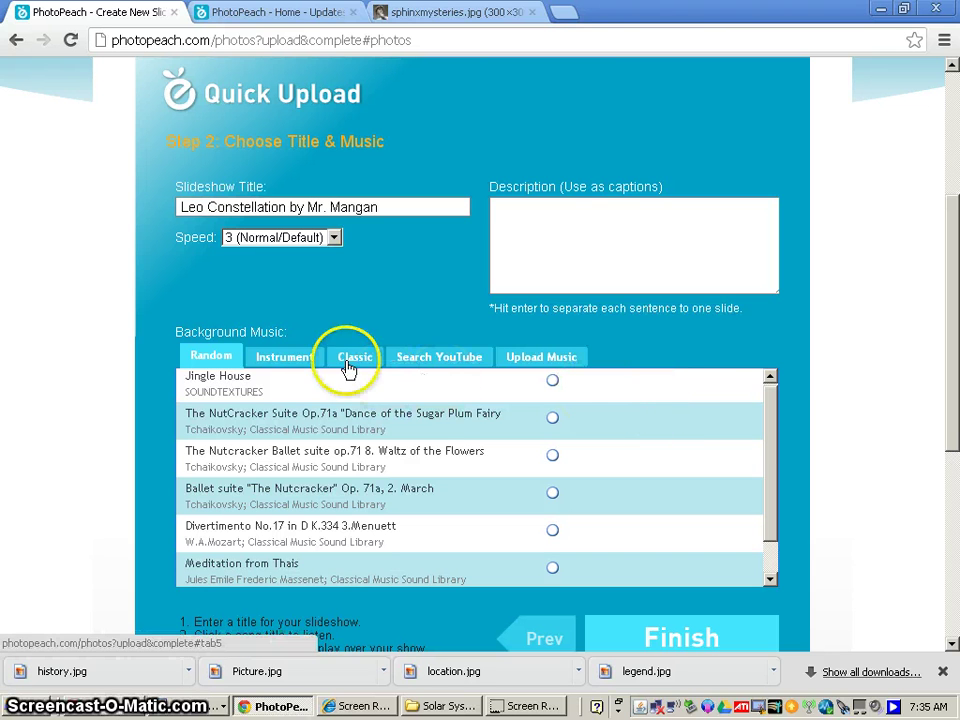
pyautogui.moveTo(776, 401)
pyautogui.mouseDown()
pyautogui.moveTo(764, 450)
pyautogui.moveTo(765, 413)
pyautogui.mouseUp()
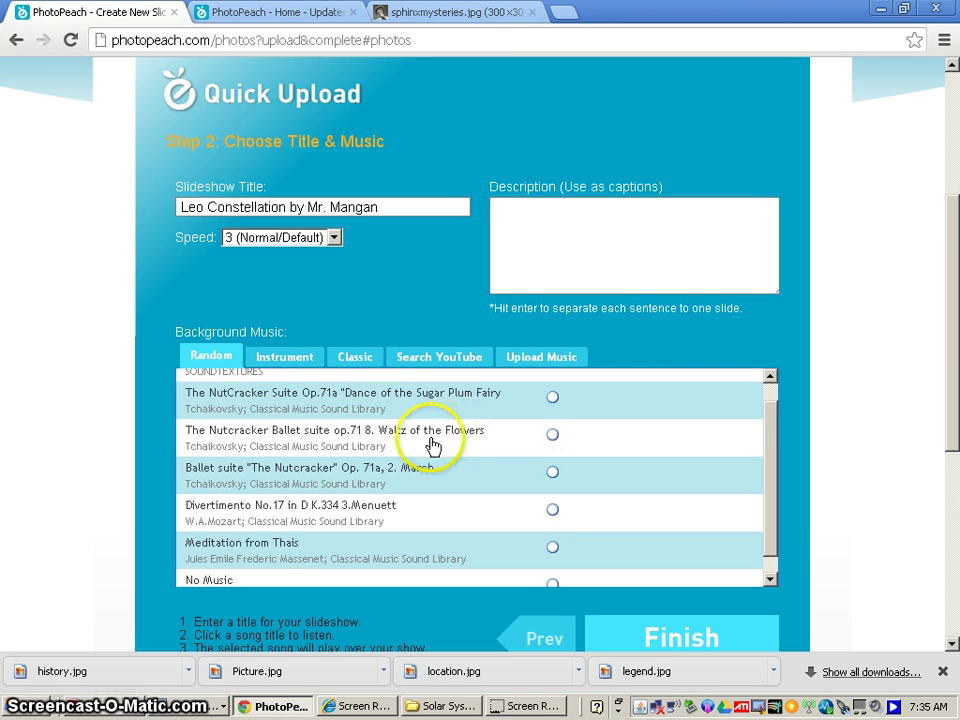
pyautogui.click(348, 358)
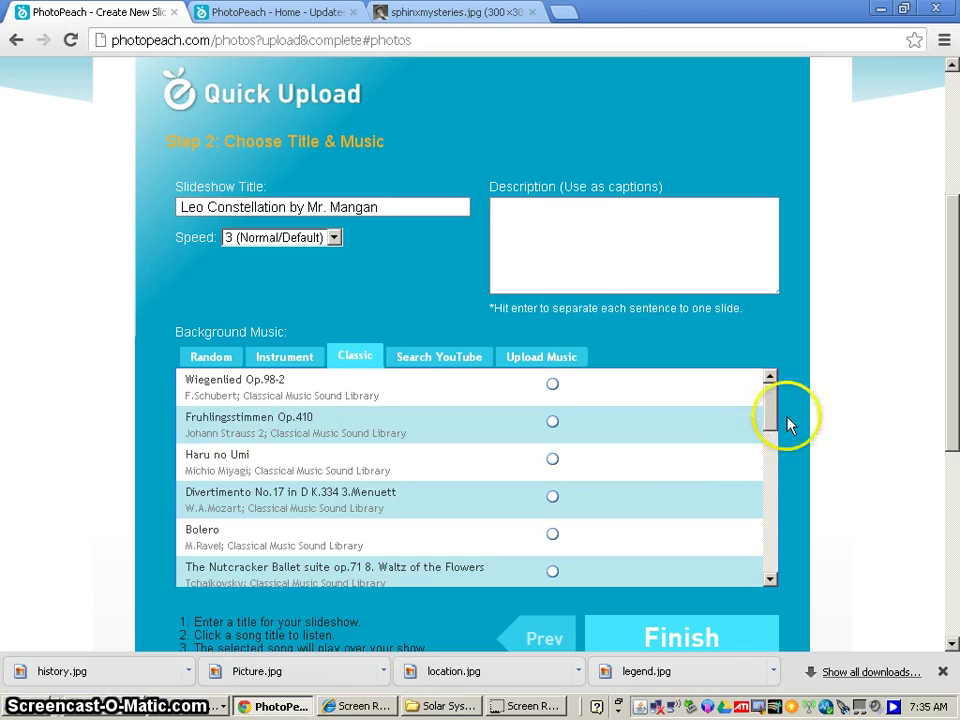
pyautogui.moveTo(771, 422); pyautogui.dragTo(771, 452)
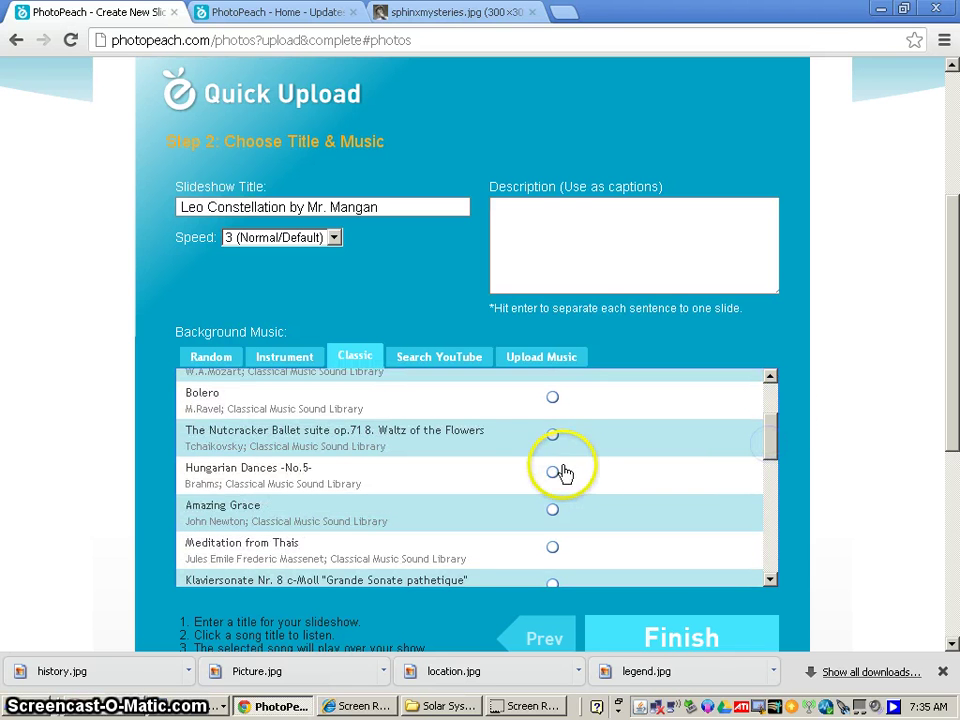
pyautogui.click(553, 396)
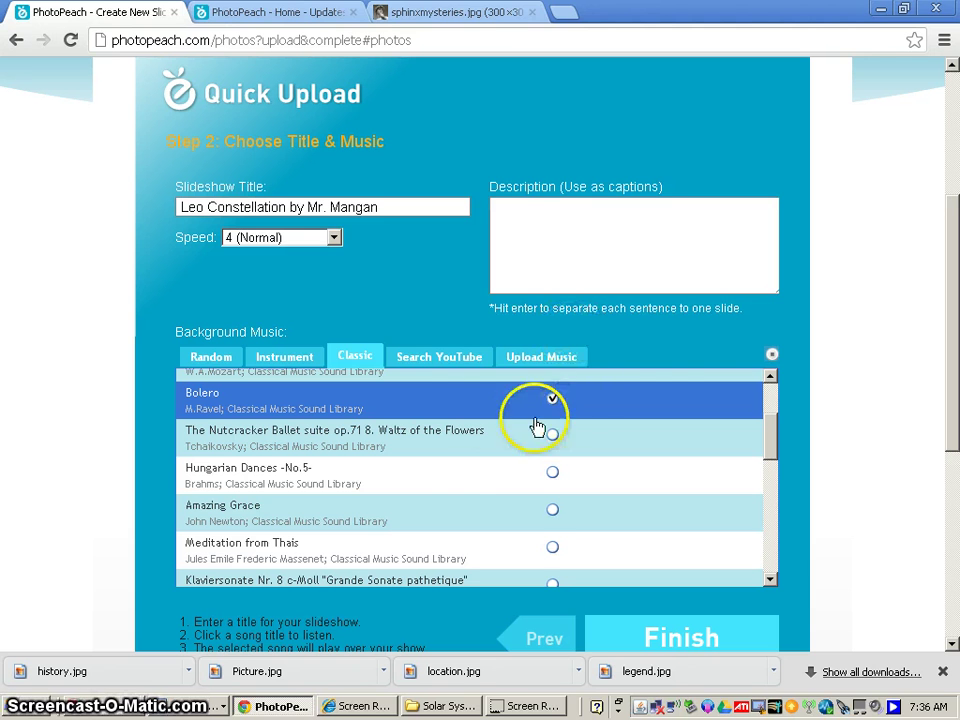
pyautogui.scroll(-2, 653, 383)
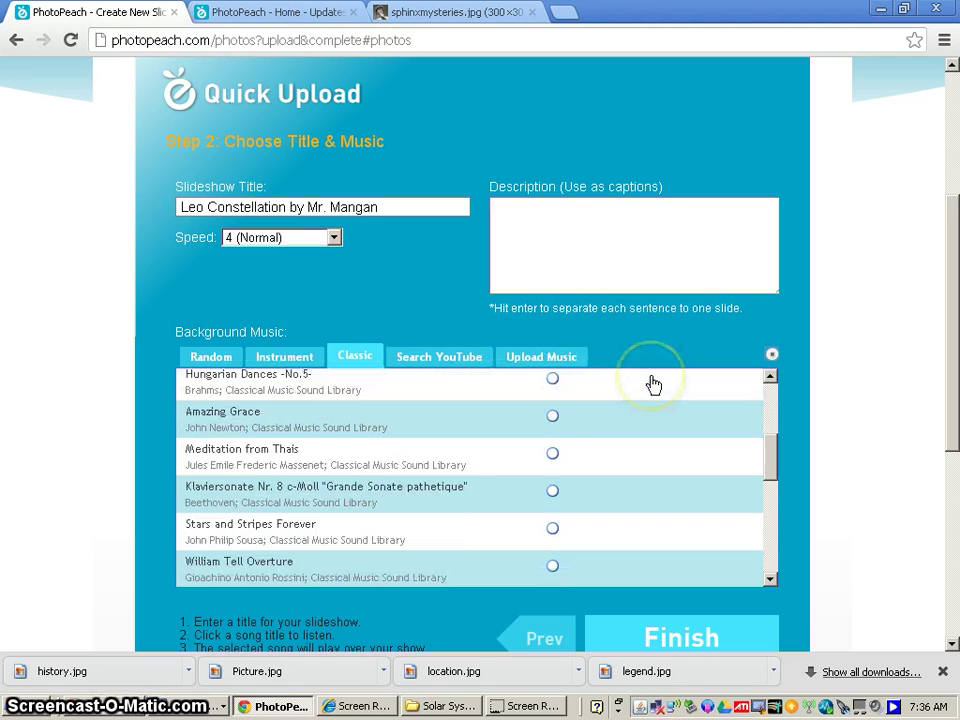
pyautogui.moveTo(949, 280); pyautogui.dragTo(948, 327)
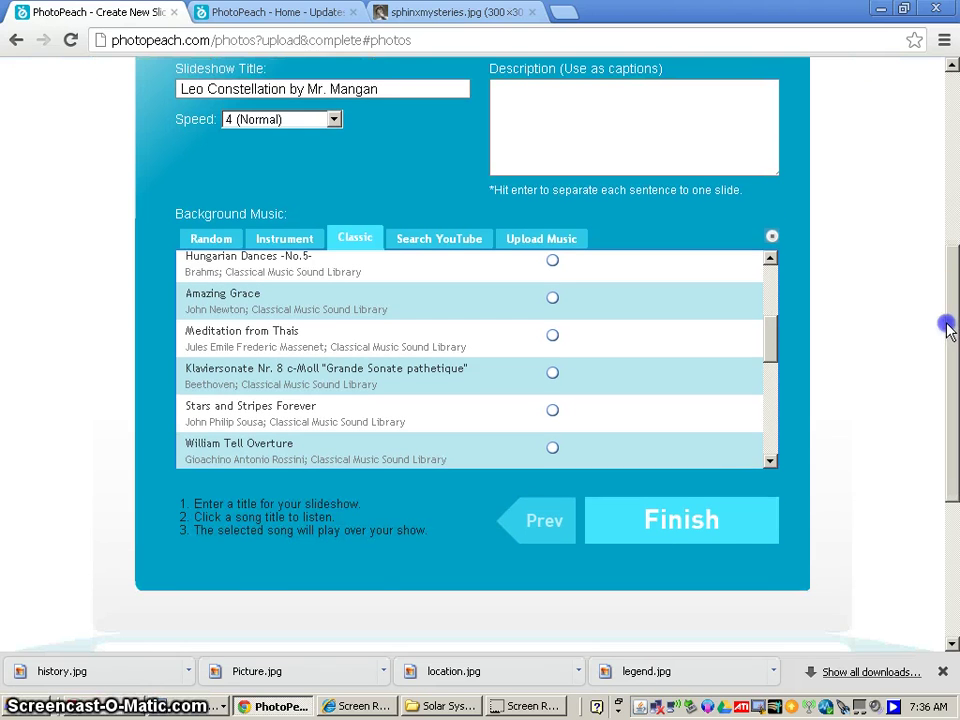
pyautogui.click(697, 527)
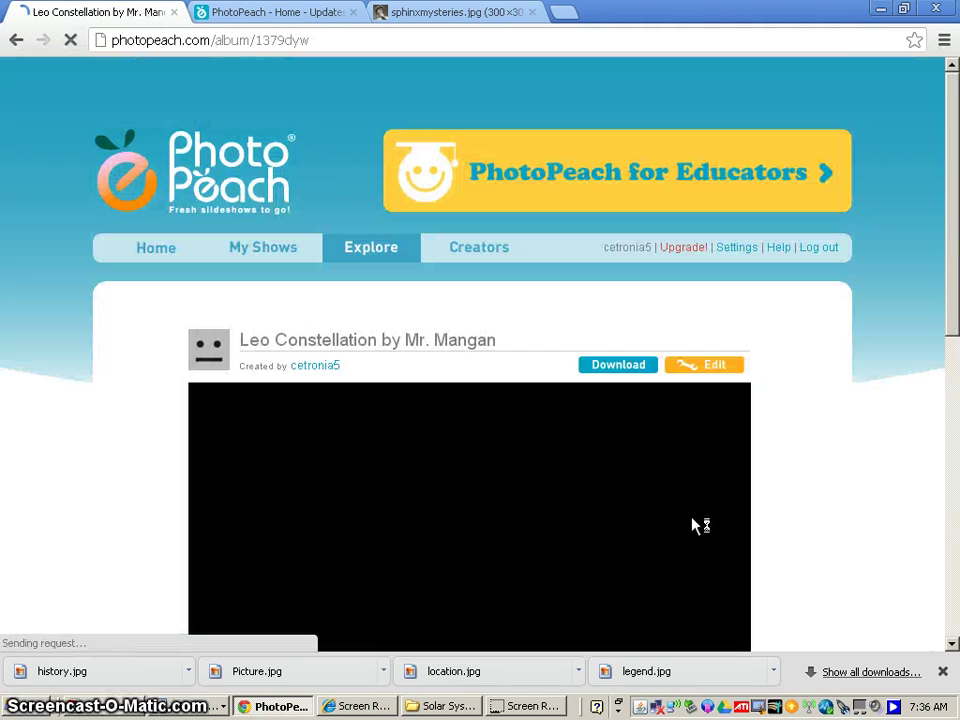
# Play the Leo Constellation slideshow, show its controls, and open the Edit Tool Box.
pyautogui.scroll(-1, 805, 355)
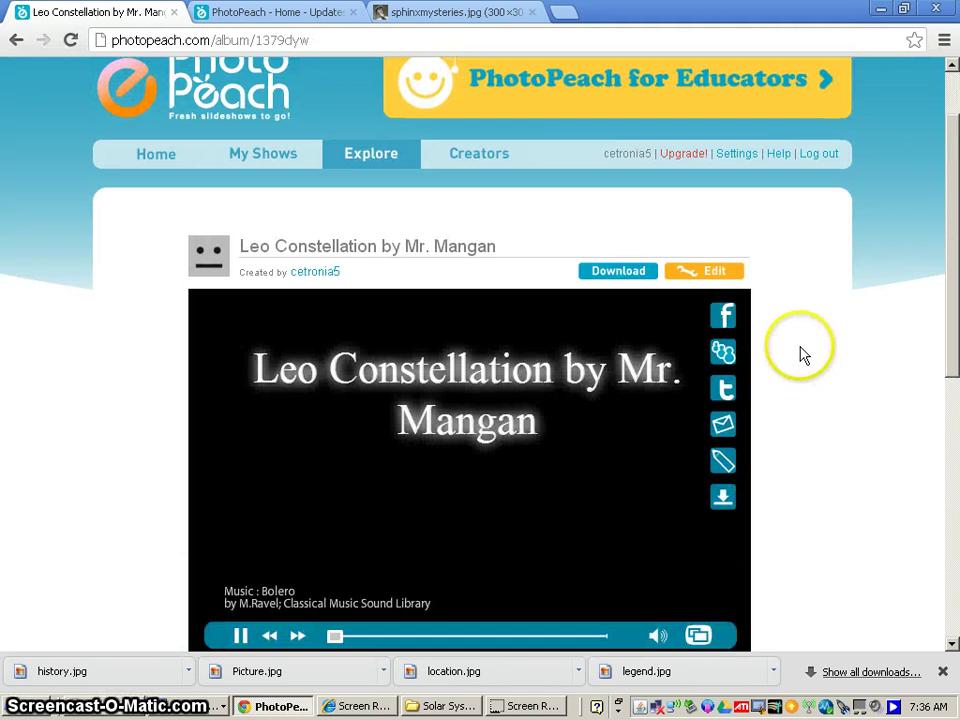
pyautogui.scroll(-1, 664, 398)
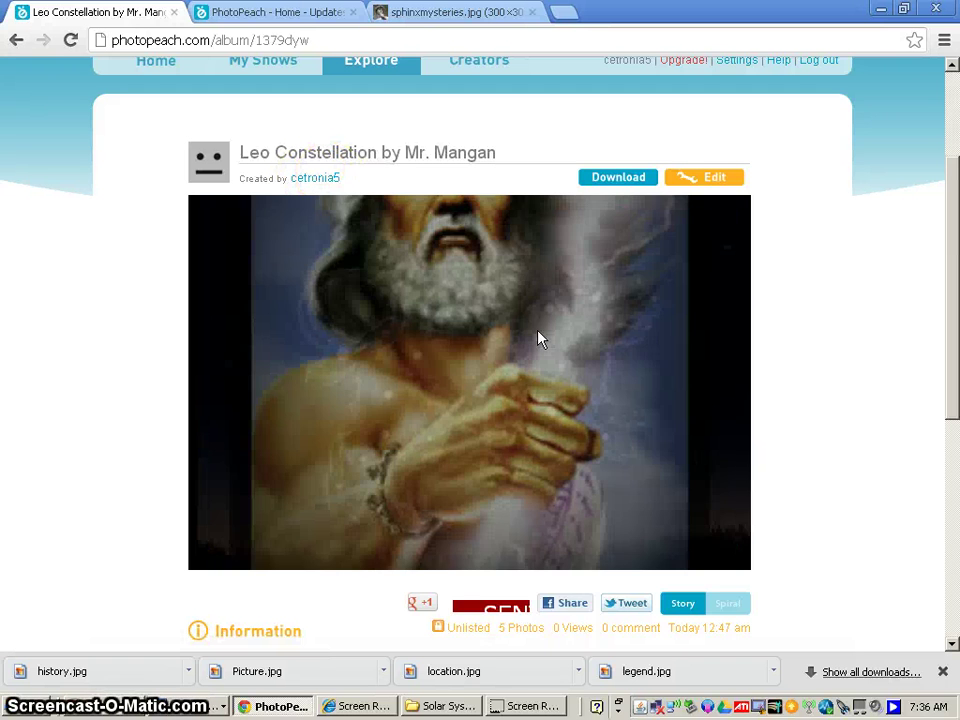
pyautogui.click(530, 332)
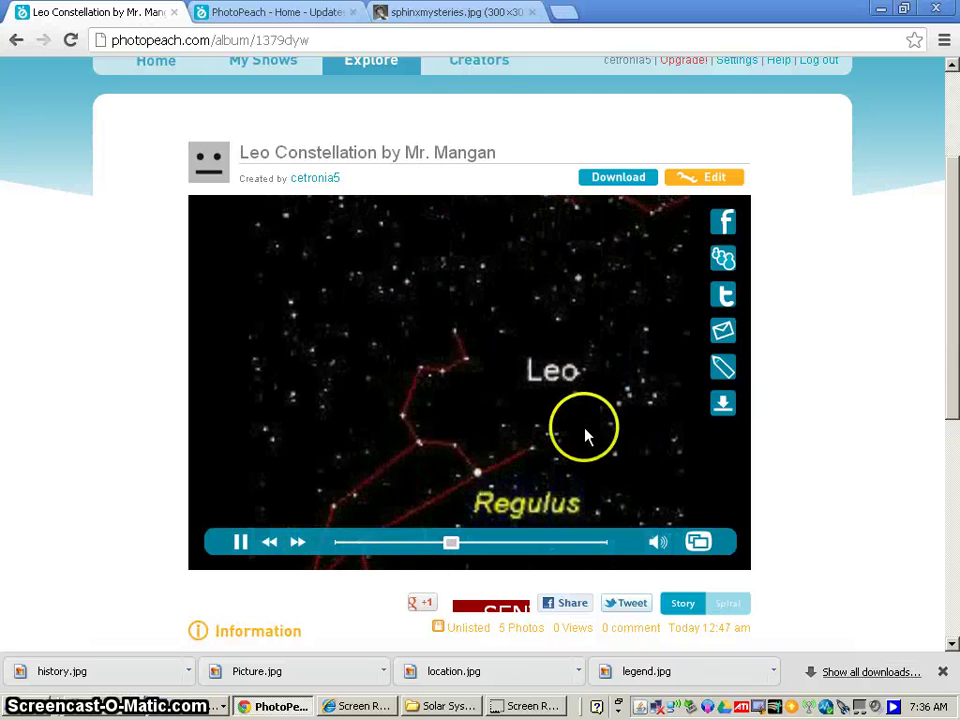
pyautogui.click(696, 184)
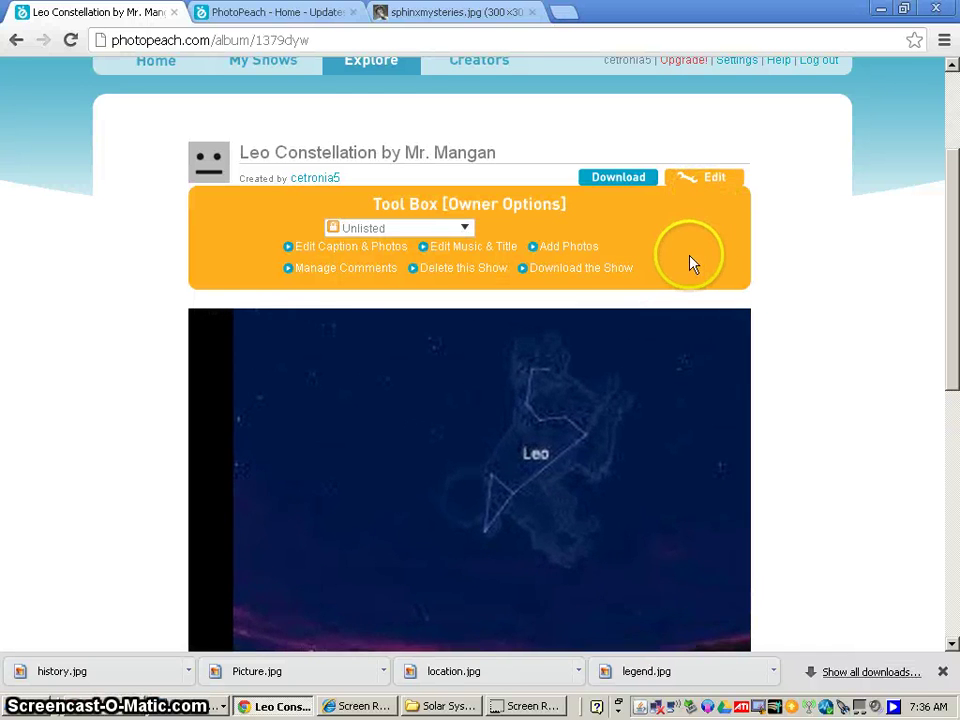
# Set Manage Comments to 'Don't allow comments', confirm the alert, then go to My Shows.
pyautogui.moveTo(529, 321)
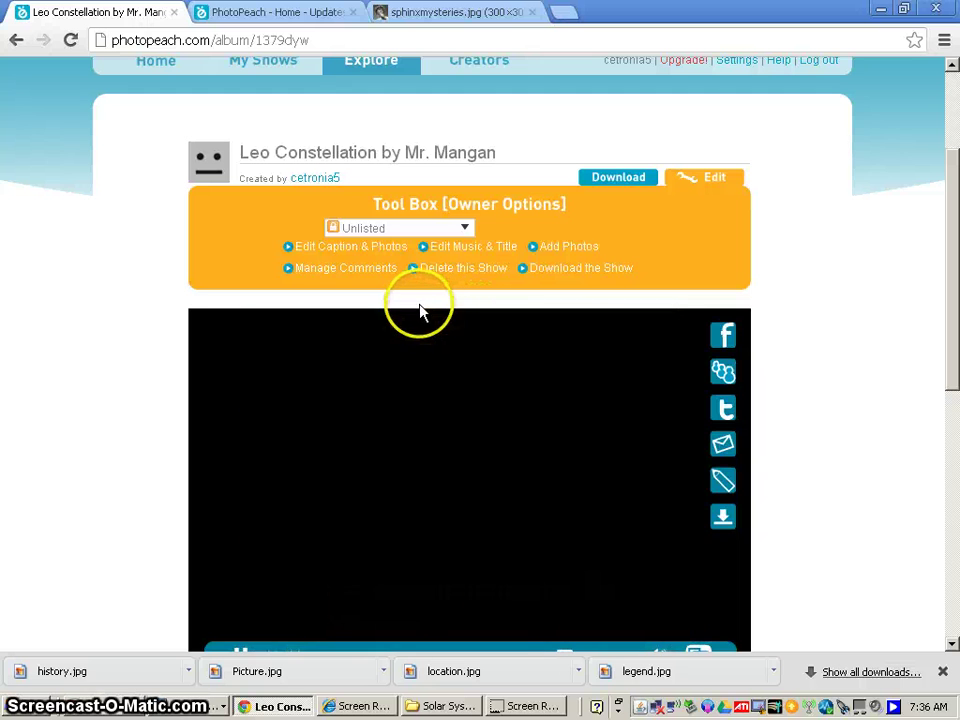
pyautogui.click(345, 268)
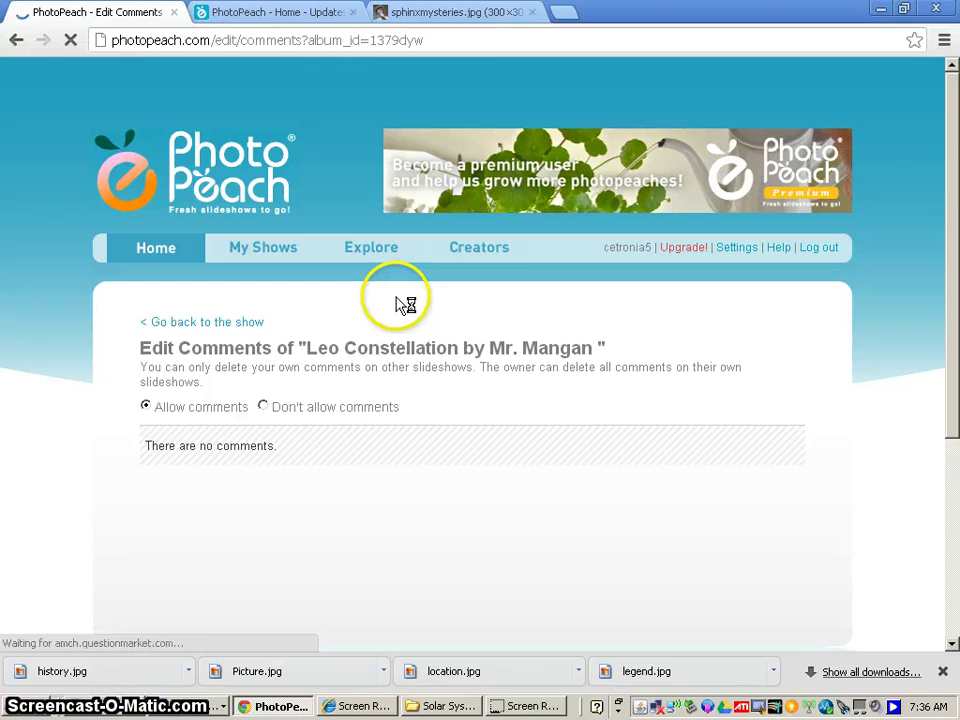
pyautogui.scroll(-1, 403, 304)
pyautogui.click(262, 313)
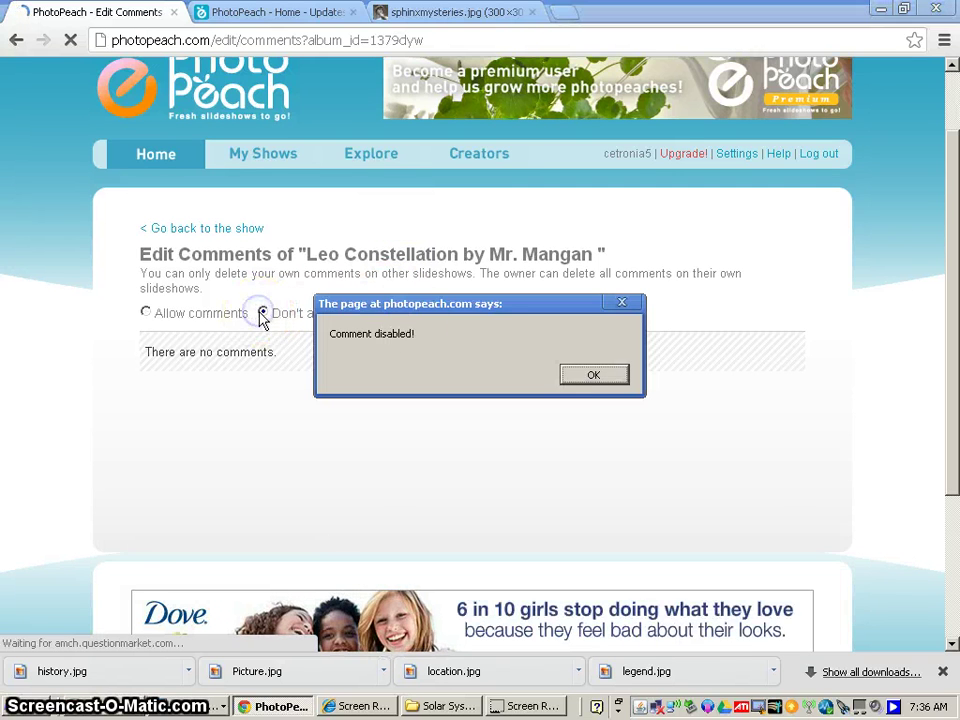
pyautogui.click(588, 376)
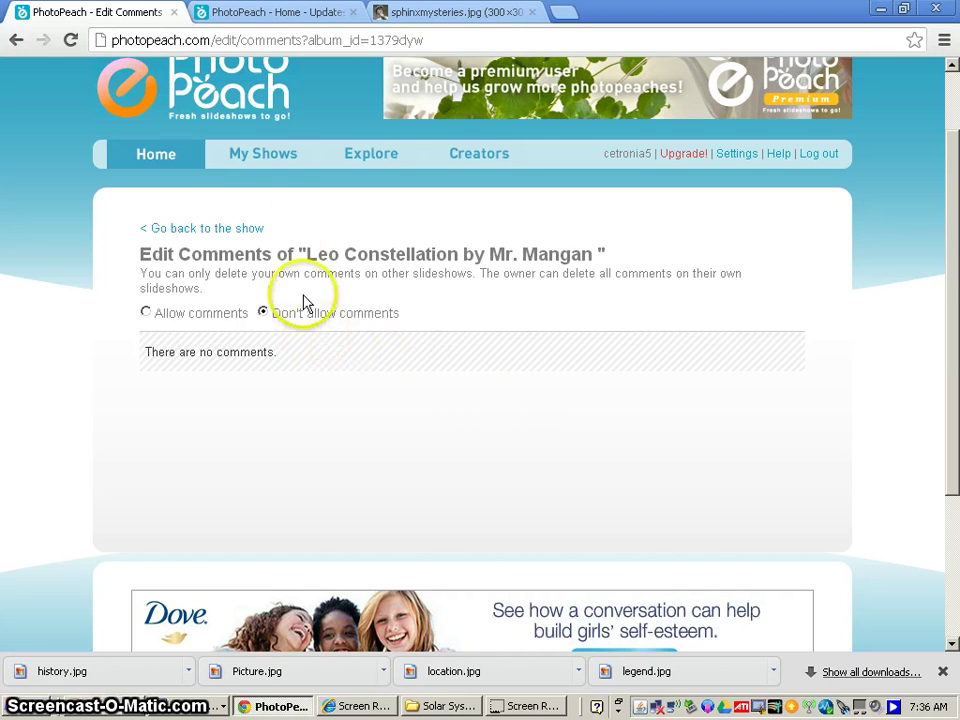
pyautogui.click(252, 164)
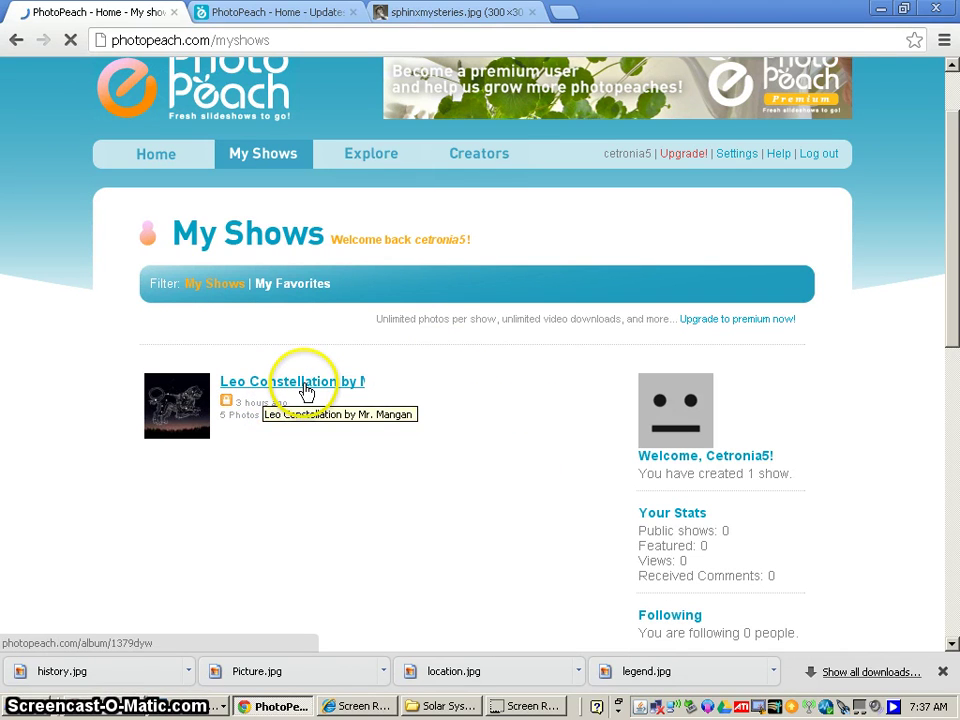
# Open the Leo Constellation show from My Shows and bring up its Edit Tool Box.
pyautogui.click(306, 390)
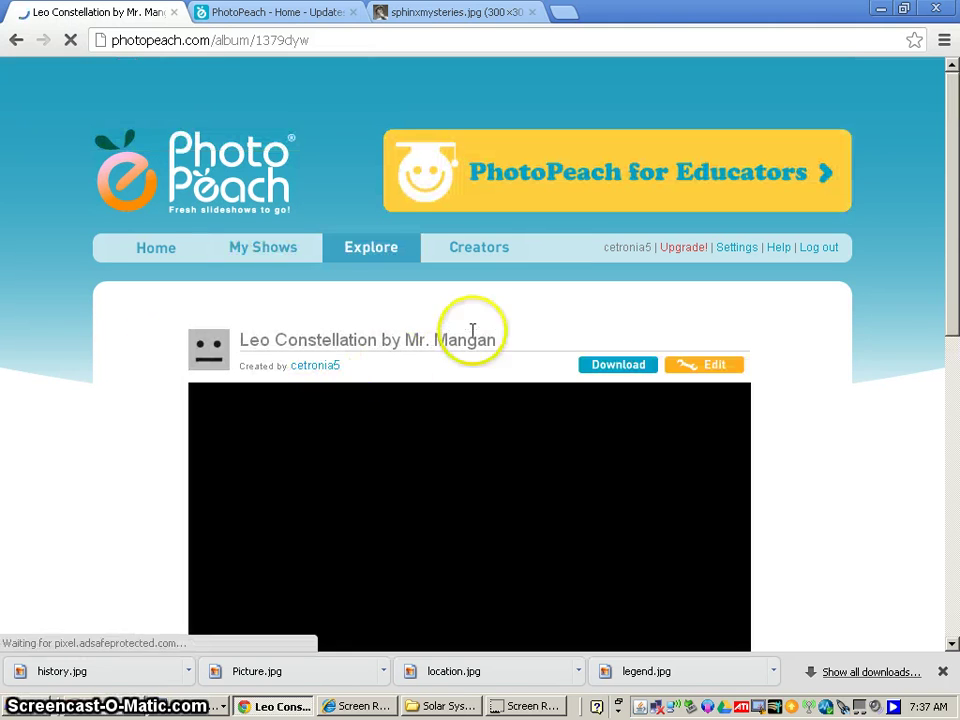
pyautogui.scroll(-2, 472, 330)
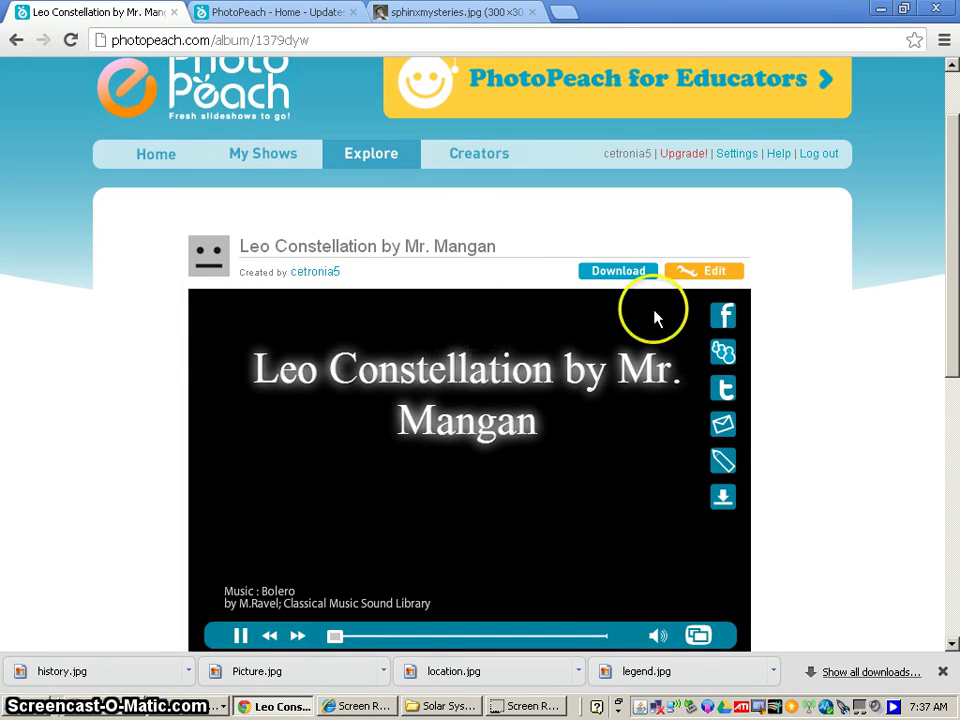
pyautogui.scroll(-2, 655, 318)
pyautogui.click(697, 185)
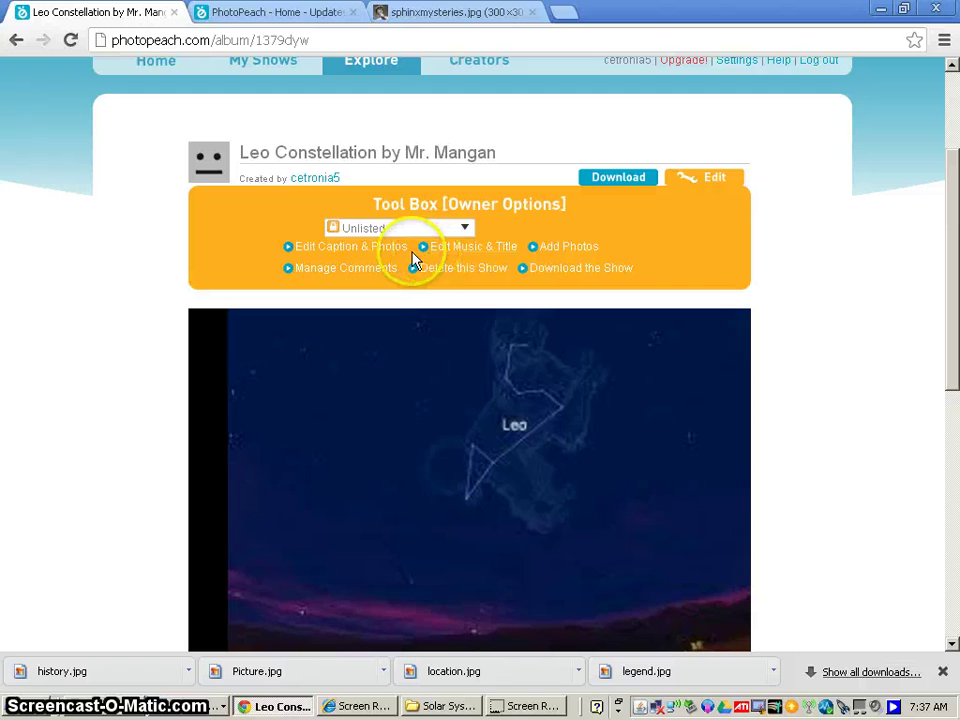
# Open the caption and photo editor and place the first slide's caption at Bottom, after trying Center.
pyautogui.click(358, 252)
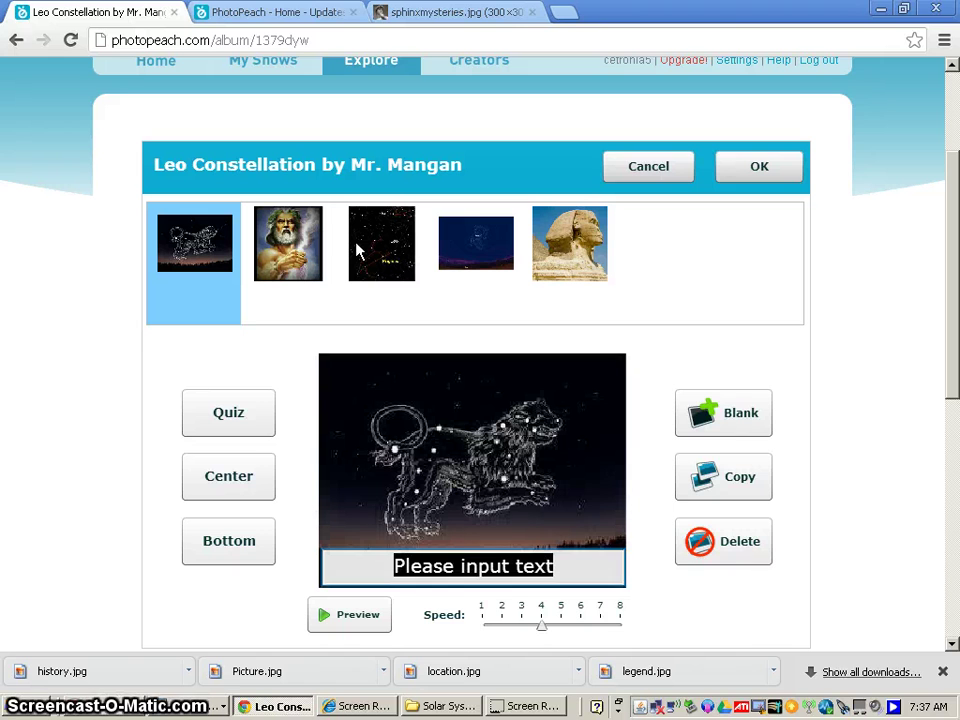
pyautogui.scroll(-1, 357, 250)
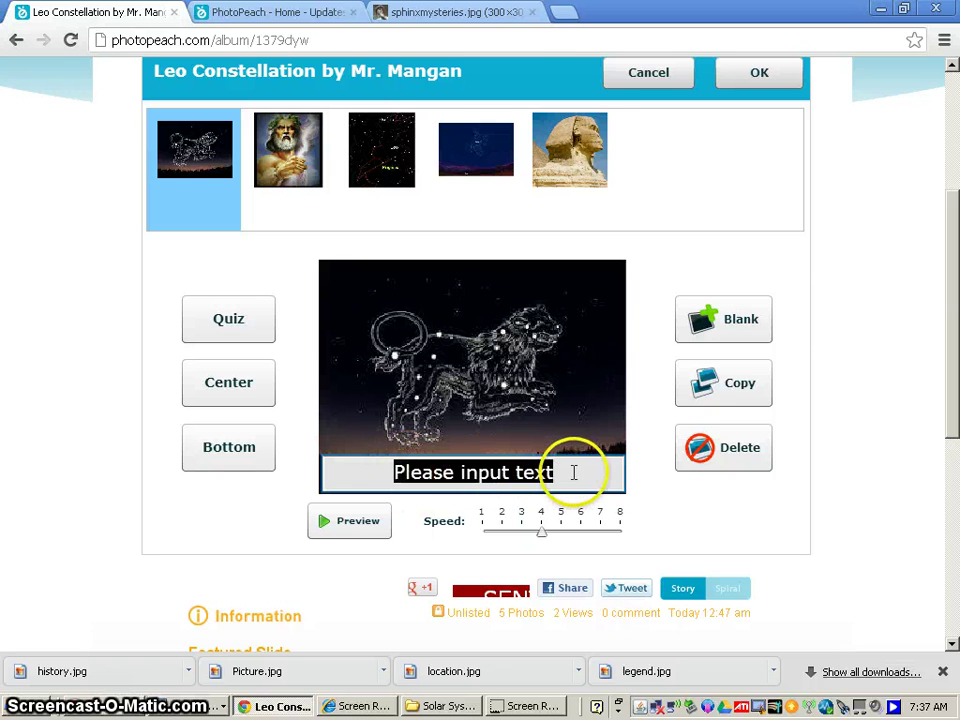
pyautogui.click(241, 388)
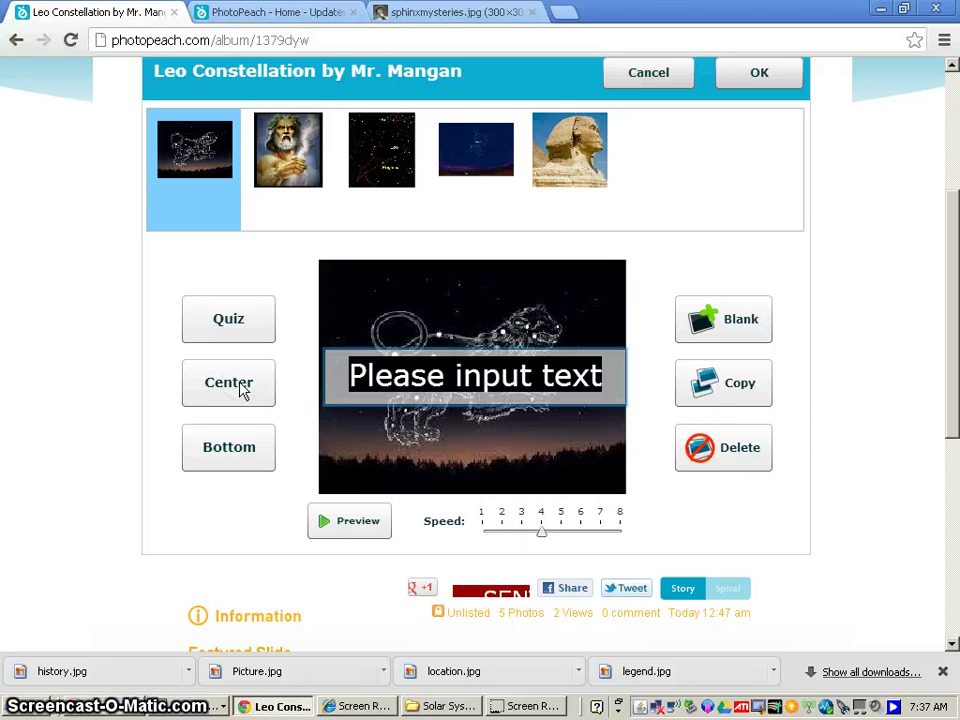
pyautogui.click(240, 446)
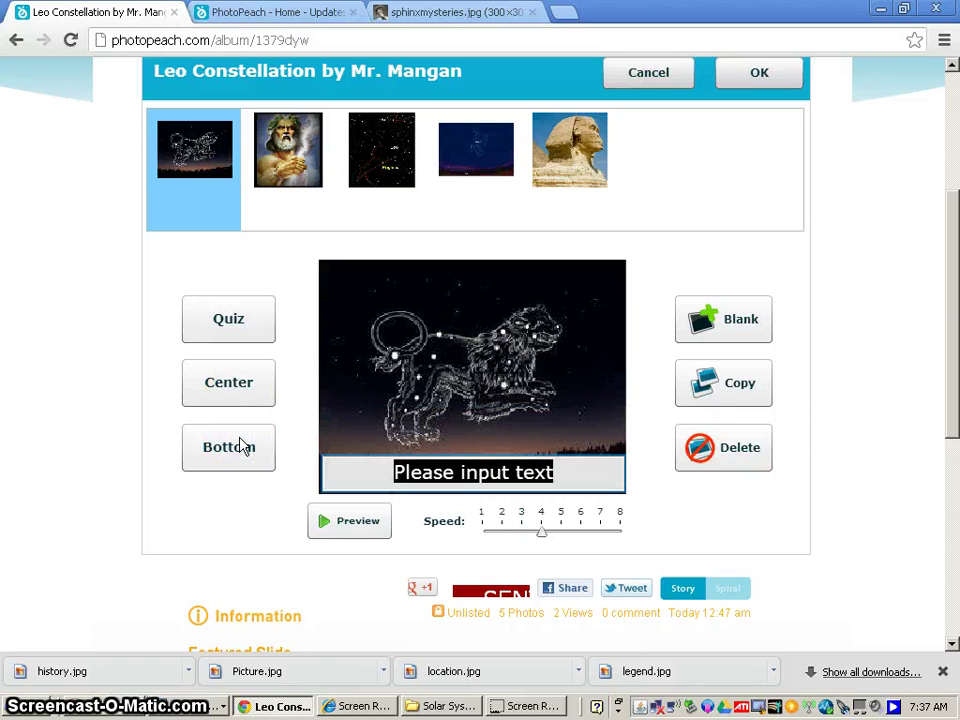
pyautogui.click(237, 390)
pyautogui.click(235, 335)
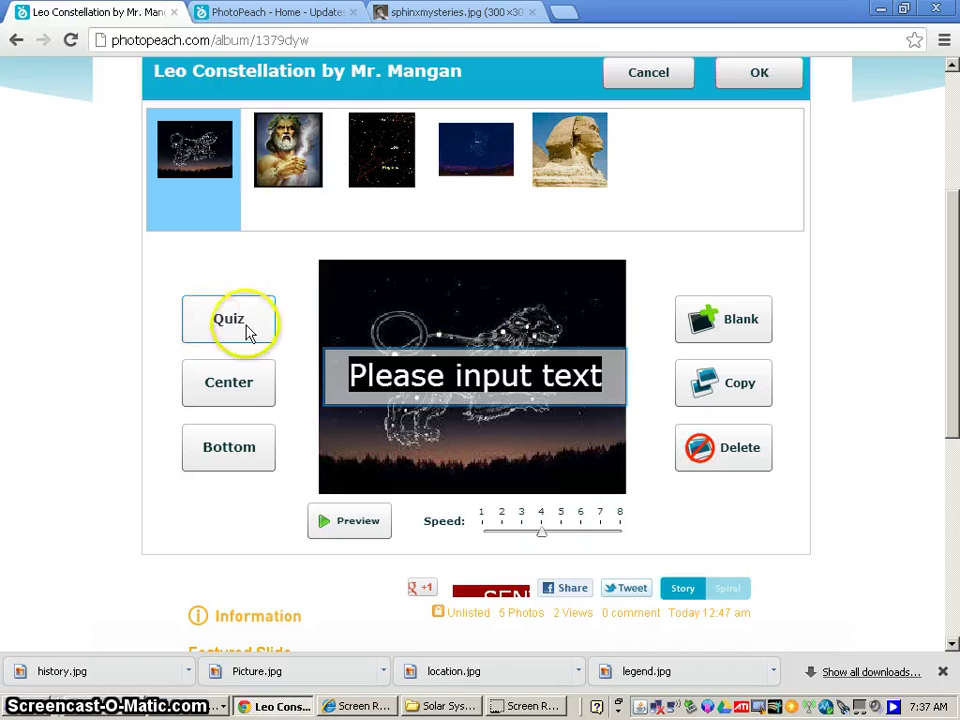
pyautogui.click(237, 388)
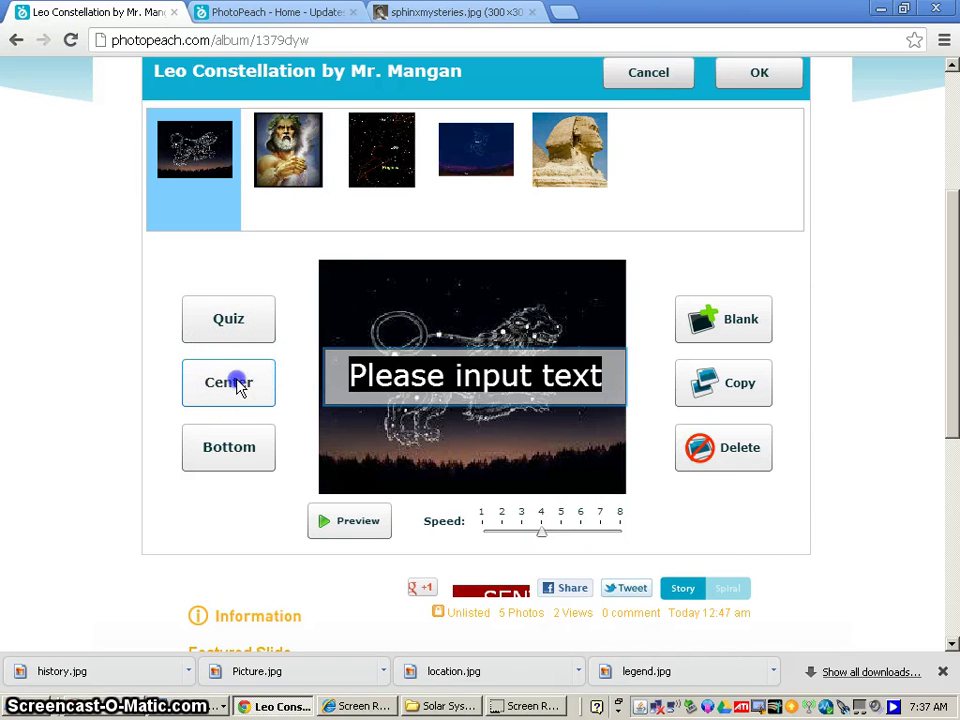
pyautogui.click(241, 446)
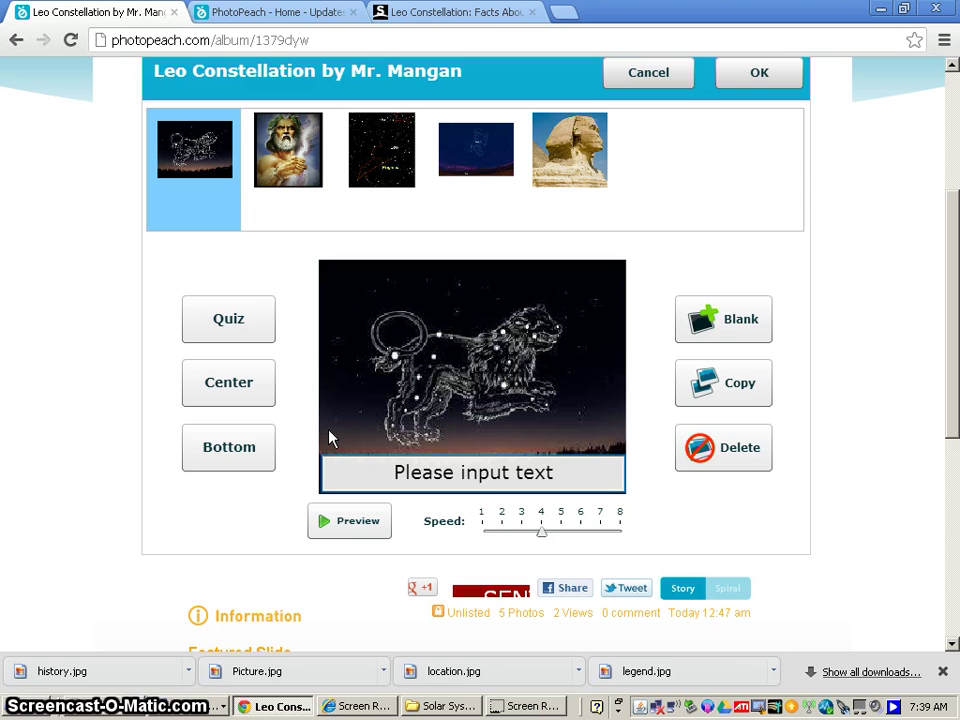
# Type the first slide's caption 'Leo is fairly easy to find because the pointer stars of the Big Dipper point to Leo', correcting typos.
pyautogui.write('Leo')
pyautogui.doubleClick(502, 472)
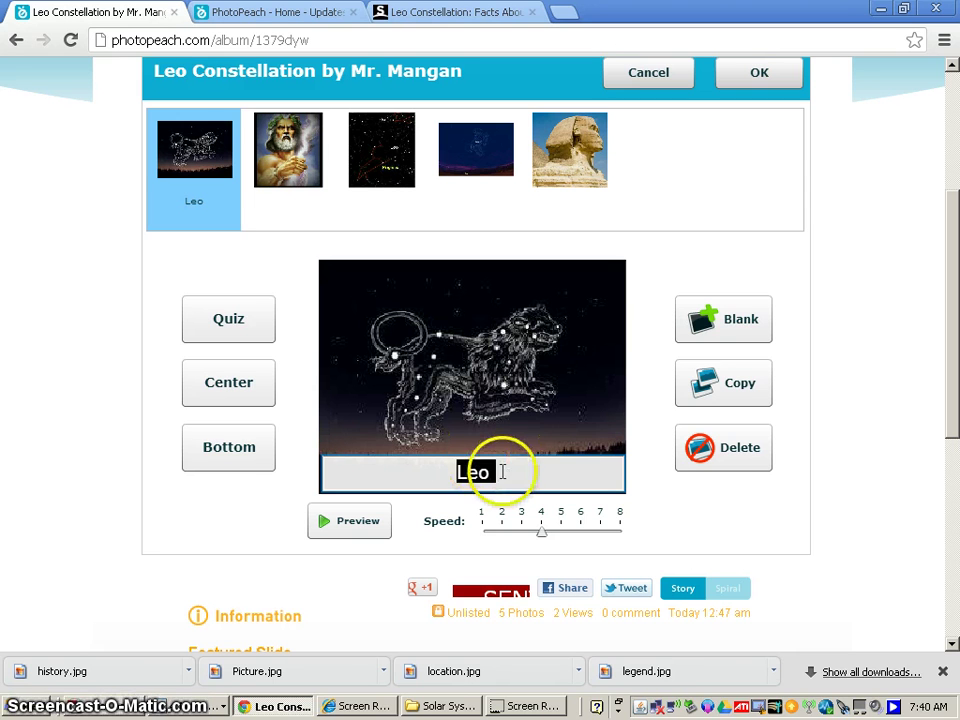
pyautogui.click(501, 472)
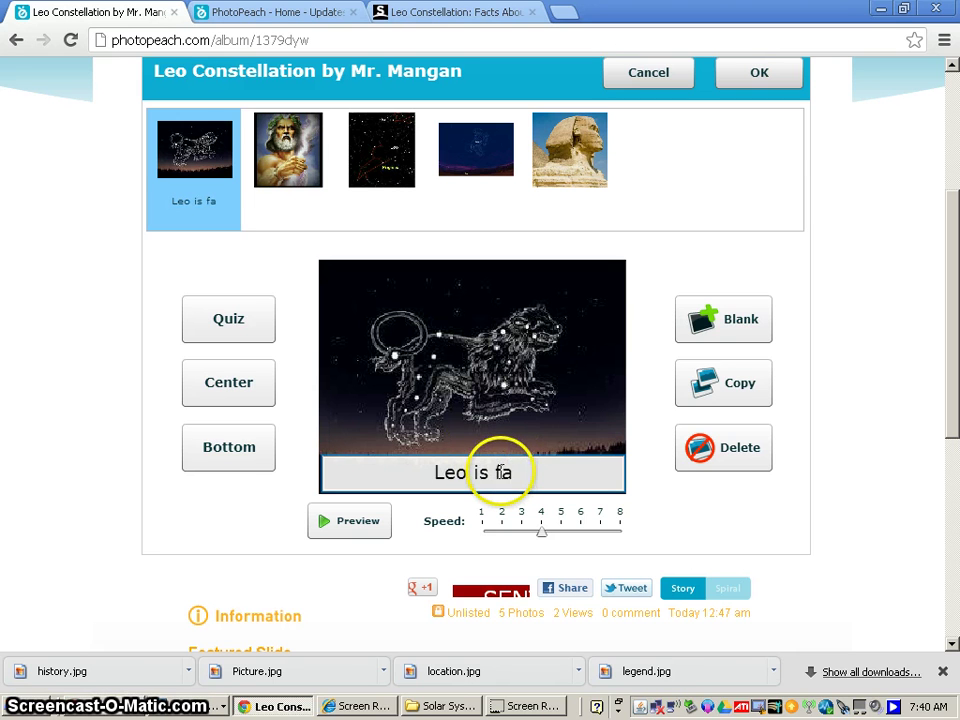
pyautogui.write('is fairly eas')
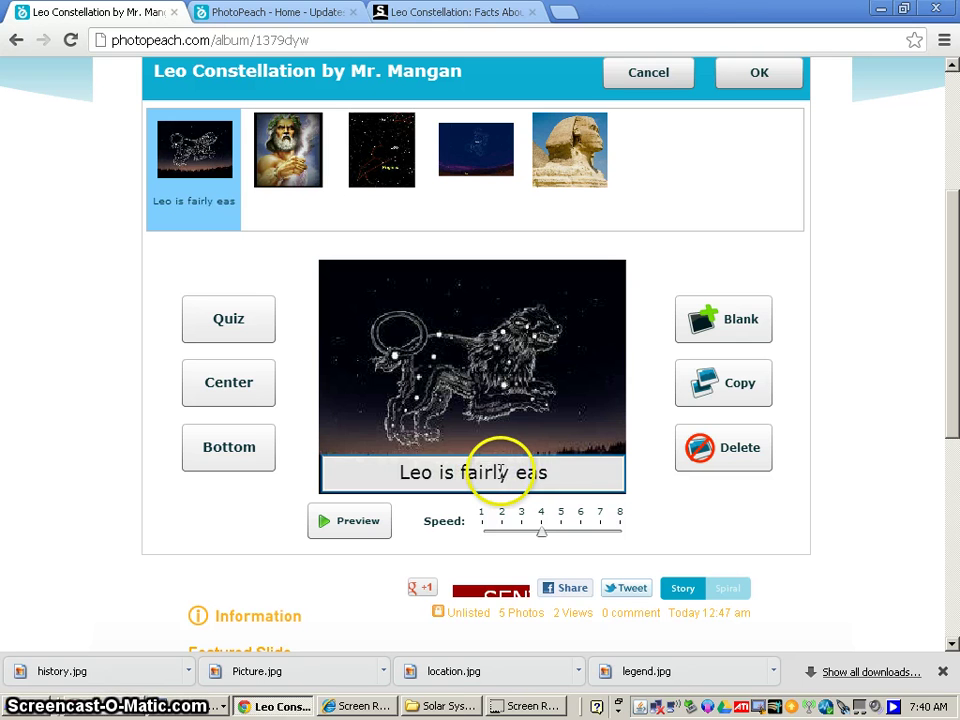
pyautogui.write('y to d')
pyautogui.press('BackSpace')
pyautogui.write('g')
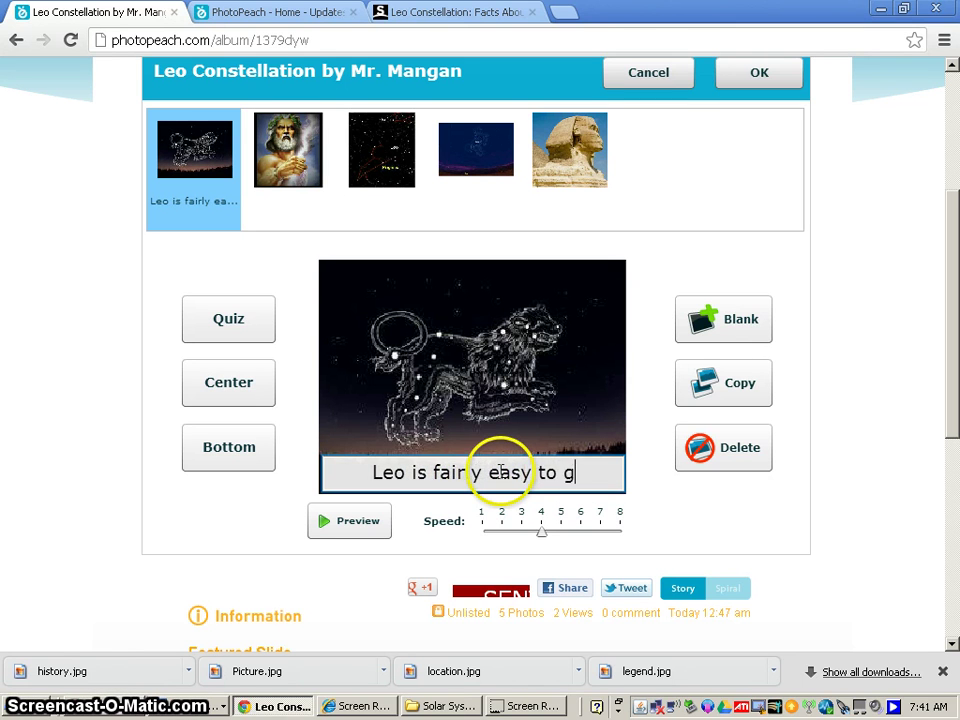
pyautogui.write('in')
pyautogui.press('BackSpace')
pyautogui.press('BackSpace')
pyautogui.press('BackSpace')
pyautogui.write('find be')
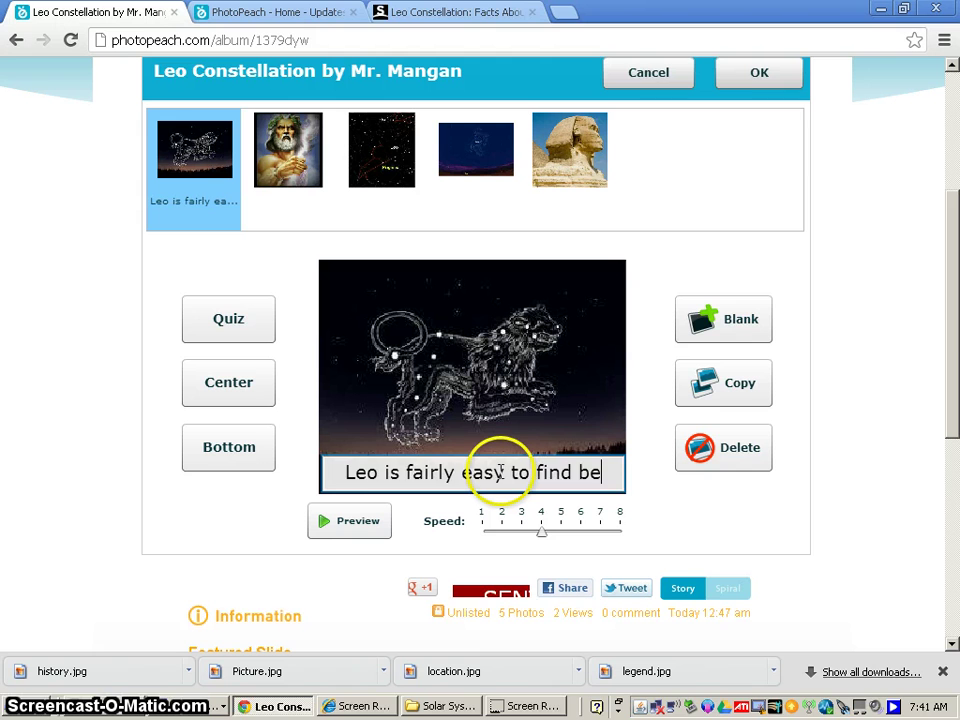
pyautogui.write('cause the po')
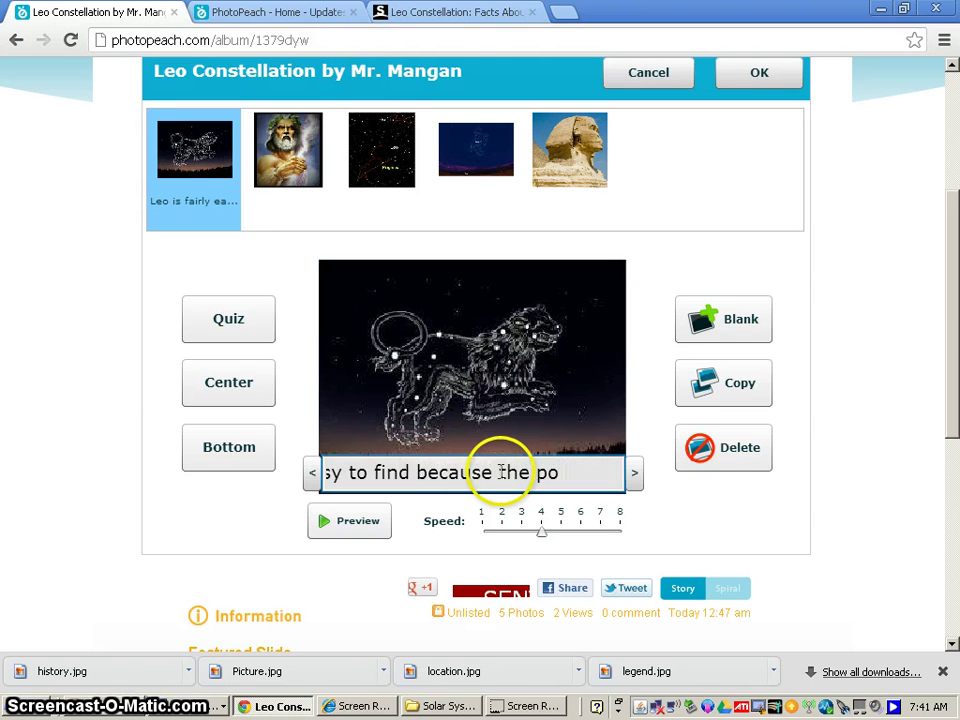
pyautogui.write('inter sta')
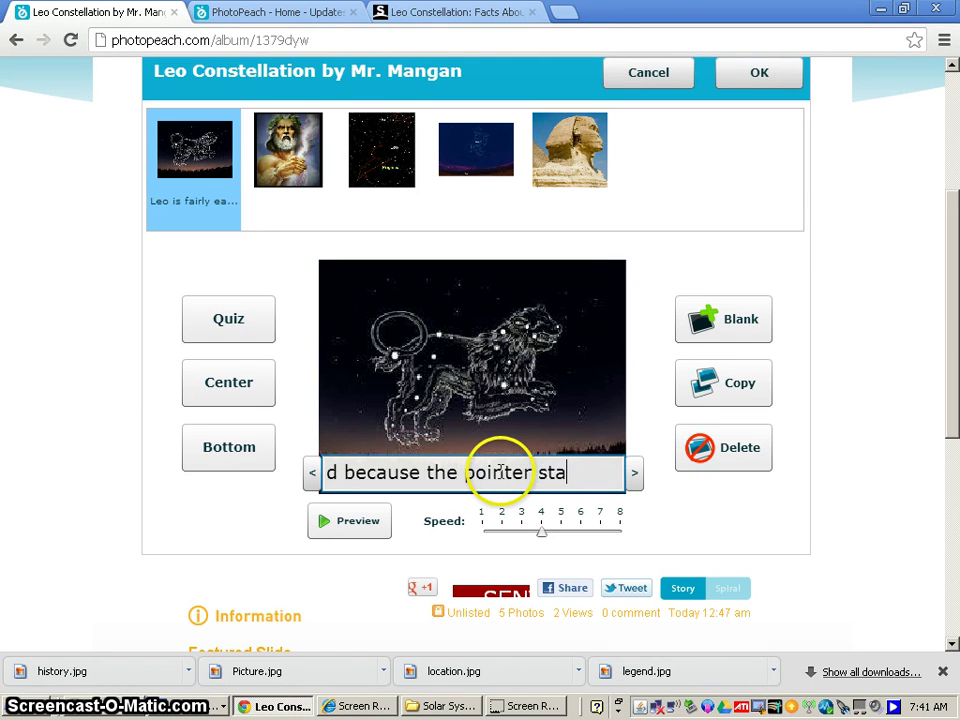
pyautogui.write('rs of the ')
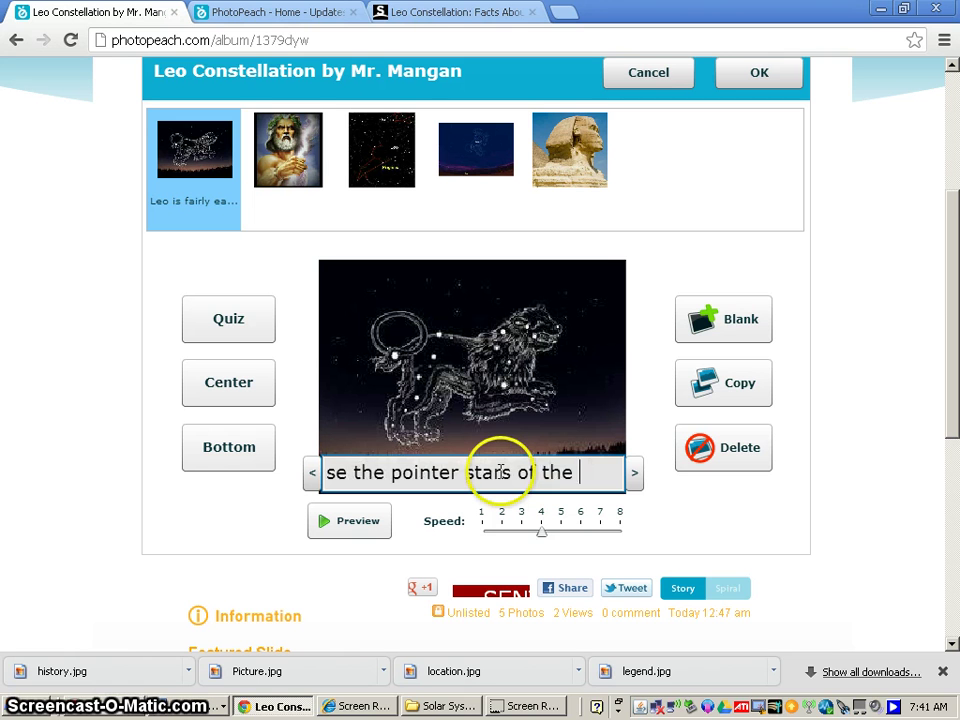
pyautogui.write('Big Dipper')
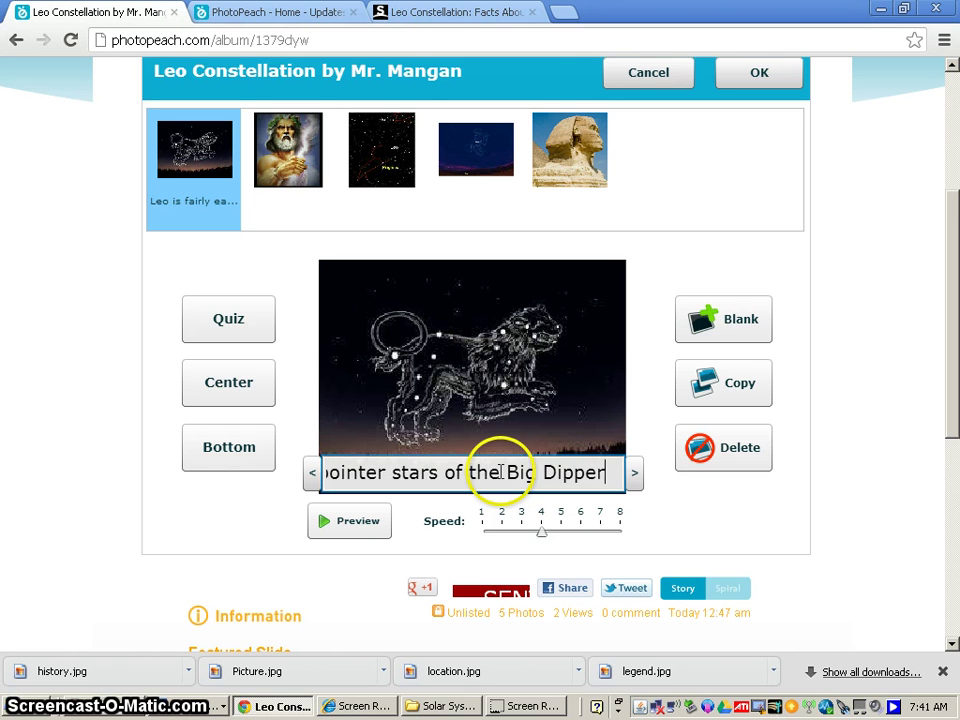
pyautogui.write(' point to Leo.')
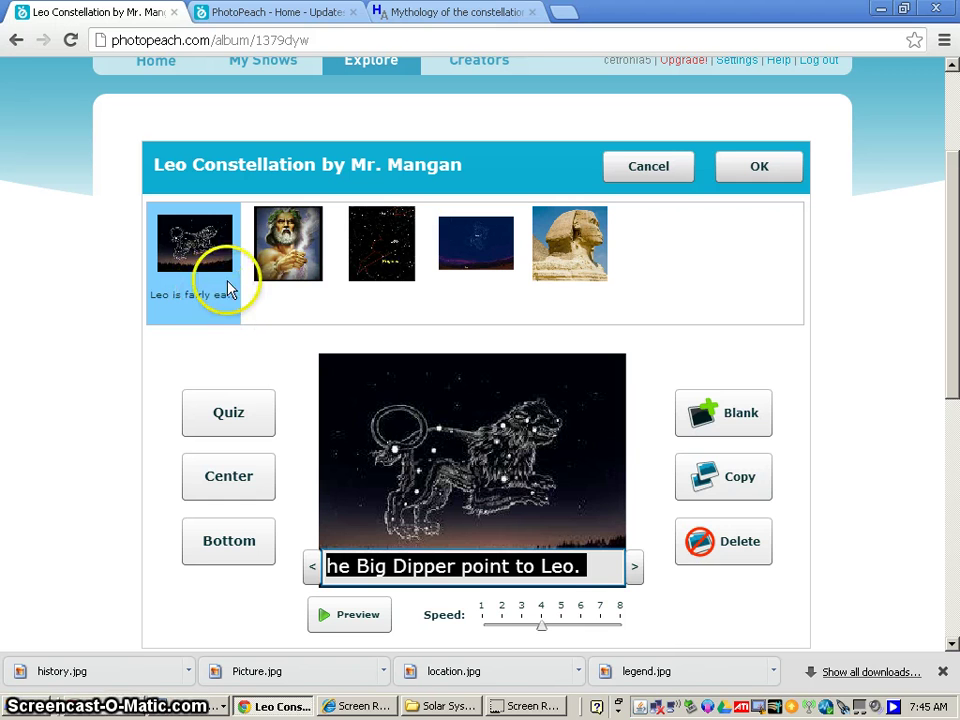
# Caption the second slide 'A myth behind Leo is that it wresteled and was killed by Hercules.'.
pyautogui.click(290, 259)
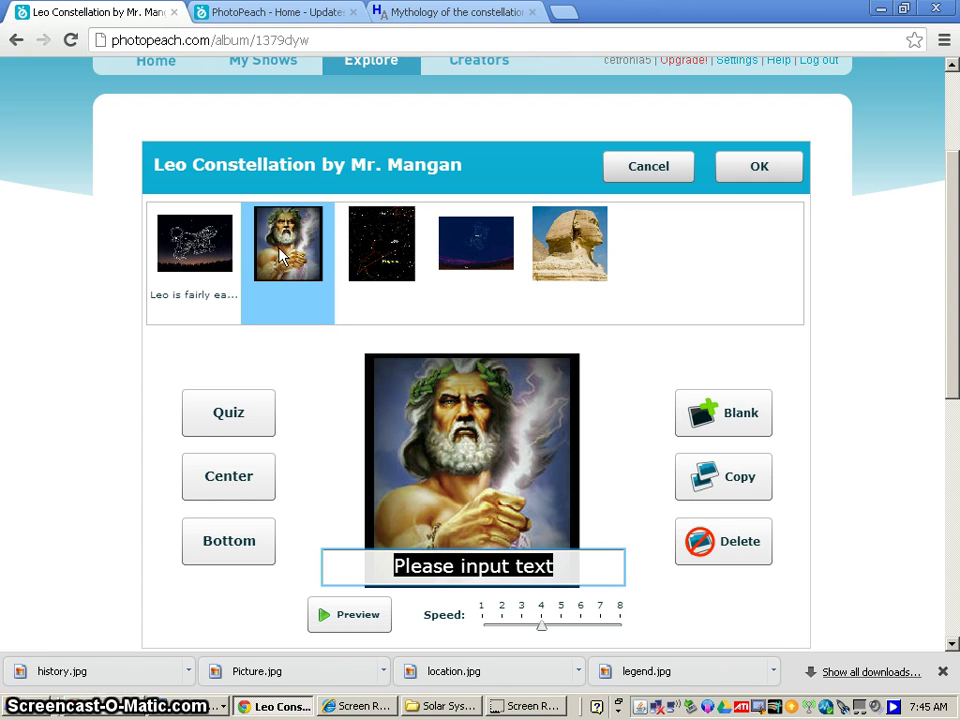
pyautogui.write('A')
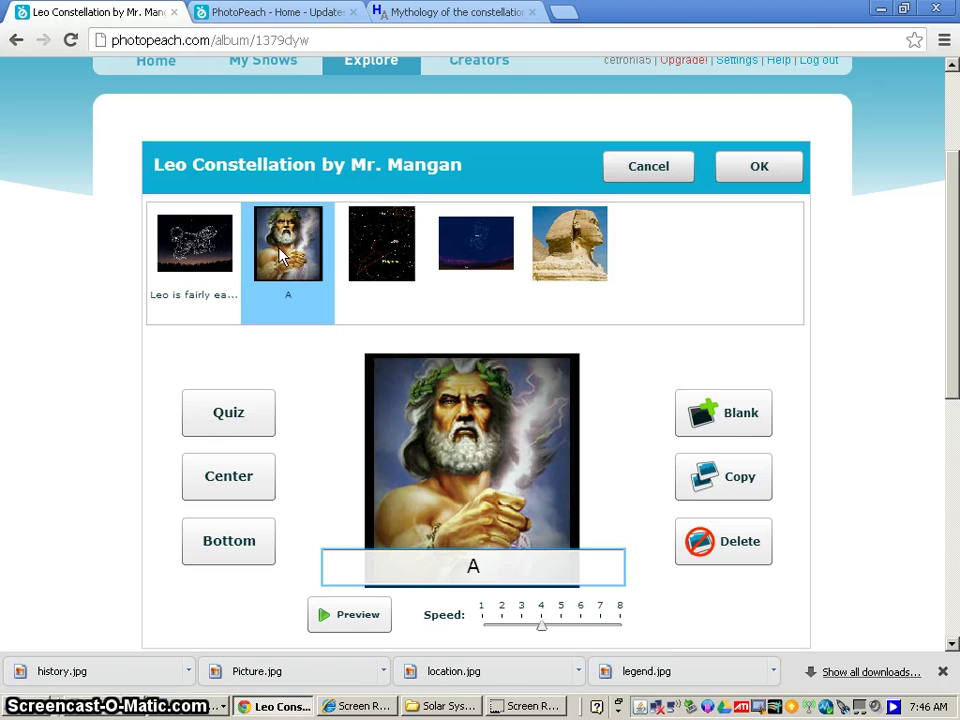
pyautogui.write(' myth be')
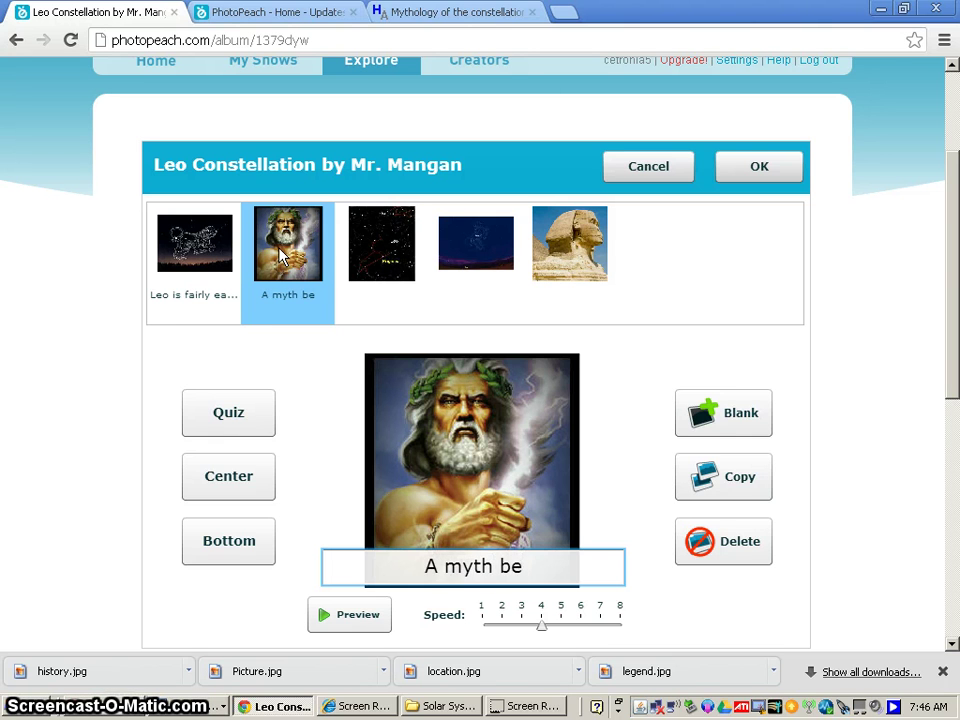
pyautogui.write('hind Le')
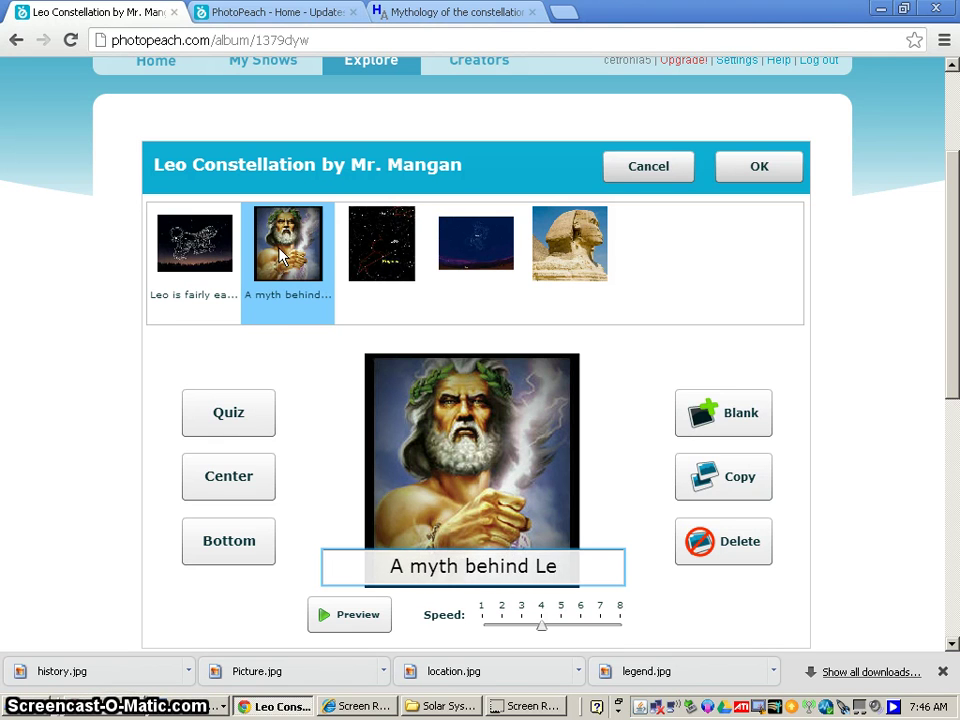
pyautogui.write('o is that ')
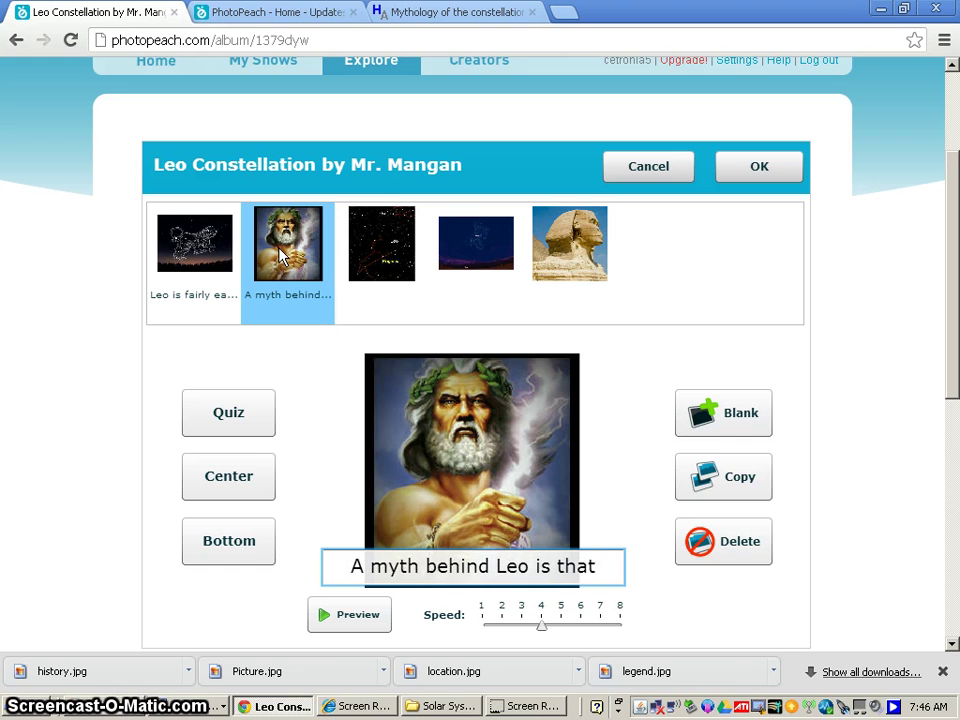
pyautogui.write('it w')
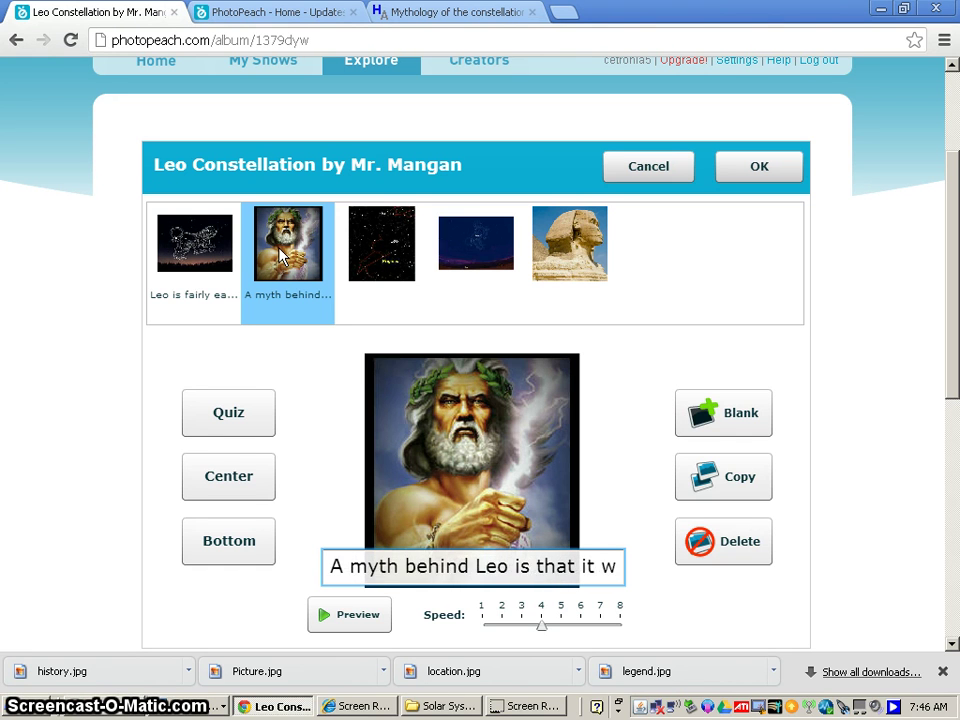
pyautogui.write('resteled')
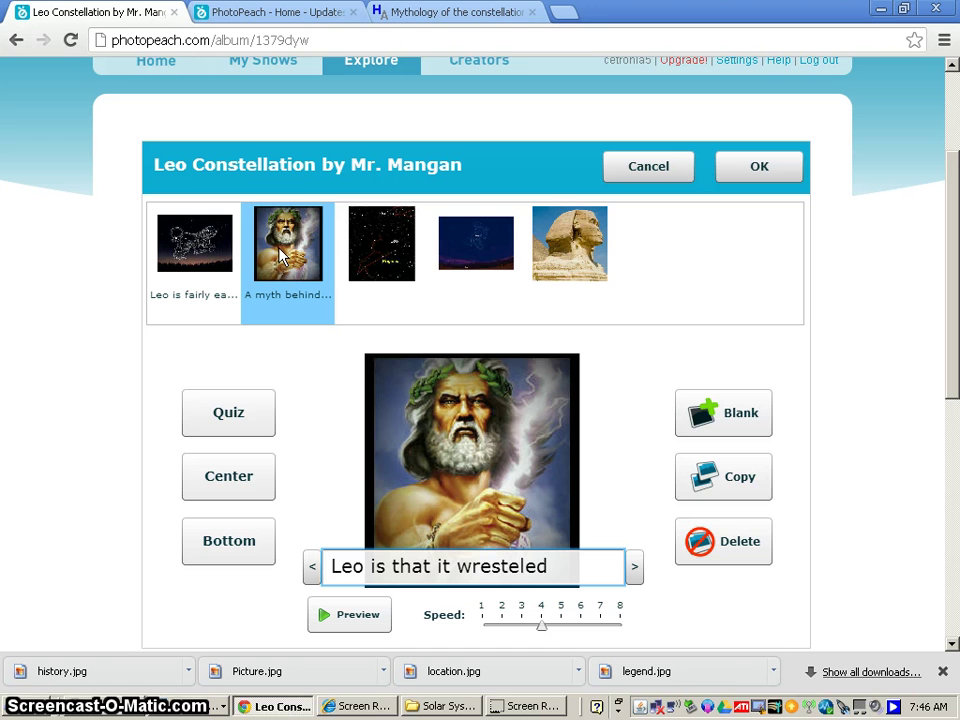
pyautogui.write(' with Her')
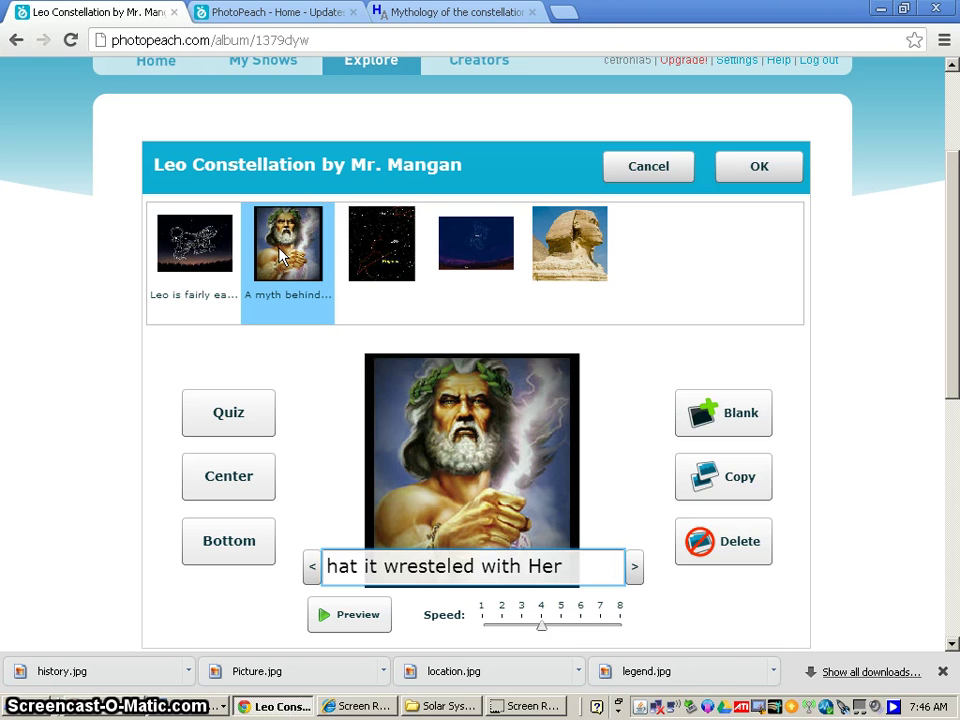
pyautogui.write('cules.')
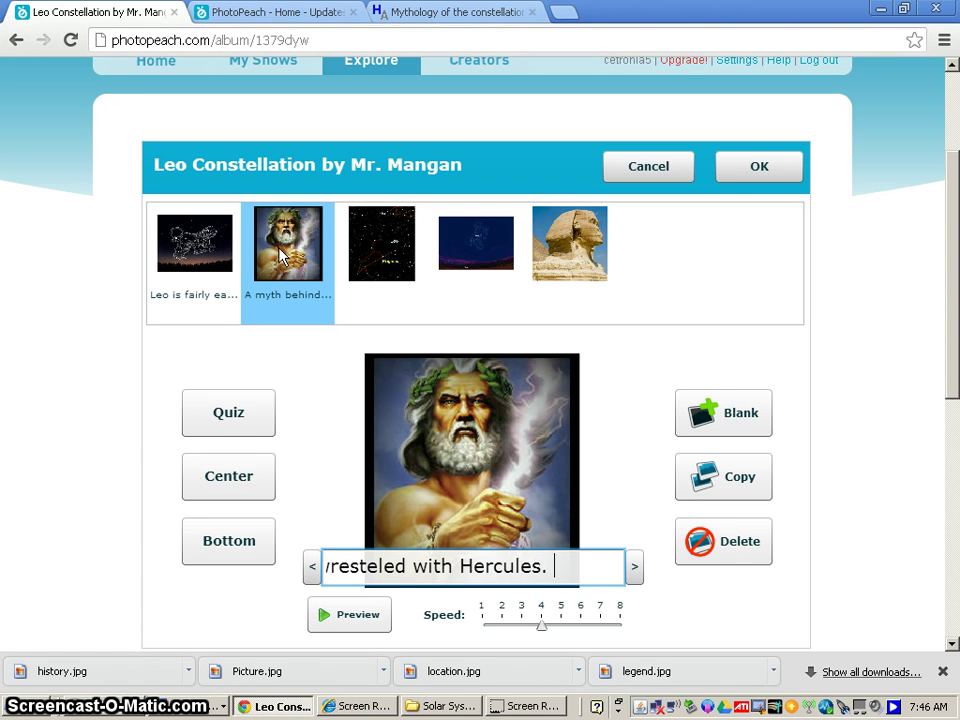
pyautogui.click(268, 443)
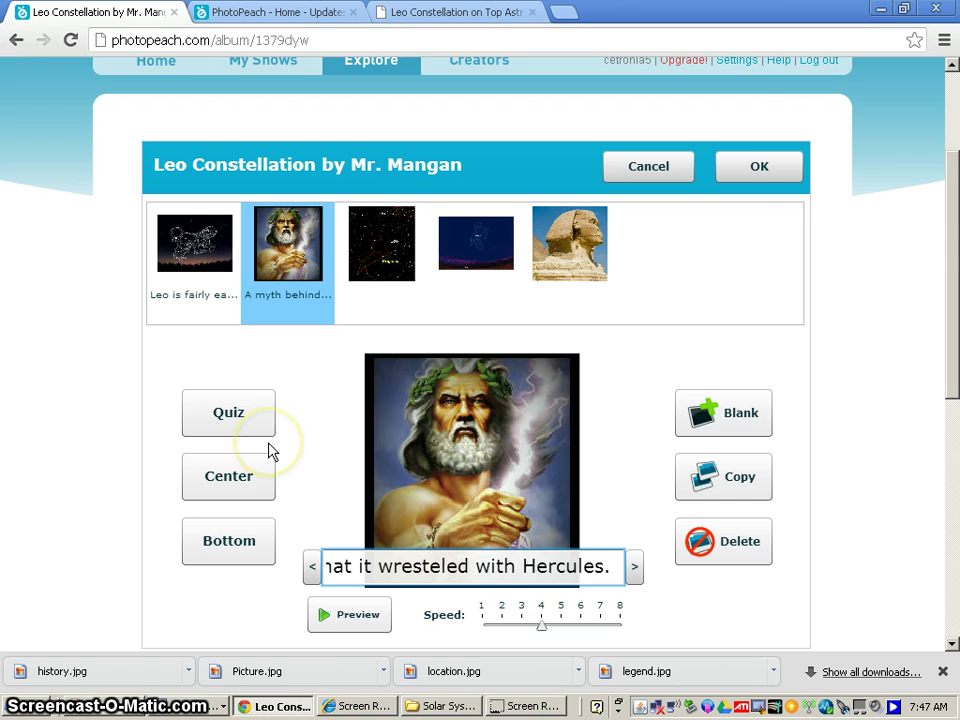
pyautogui.write('and was')
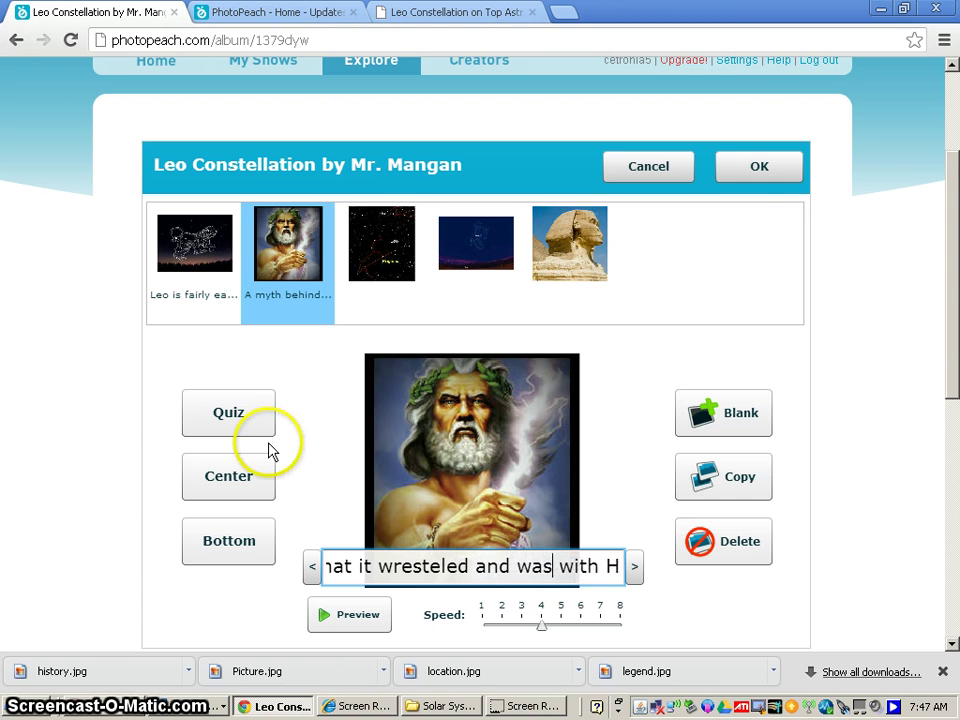
pyautogui.write(' killed b')
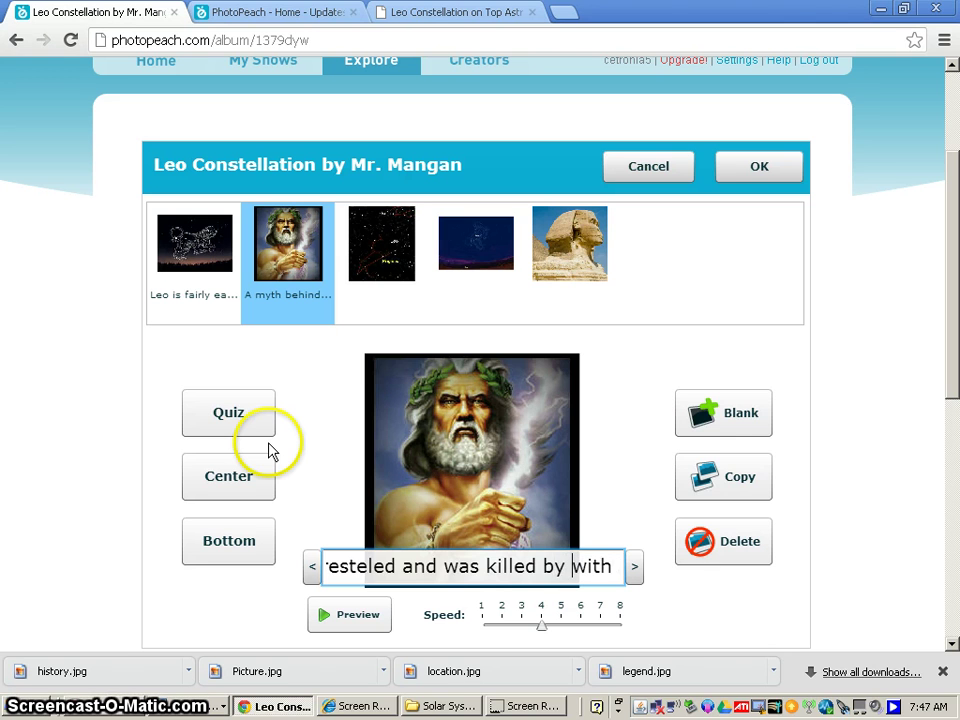
pyautogui.write('y')
pyautogui.press('Right')
pyautogui.press('Right')
pyautogui.press('Right')
pyautogui.press('Right')
pyautogui.press('Right')
pyautogui.press('Right')
pyautogui.press('Right')
pyautogui.press('Right')
pyautogui.press('Right')
pyautogui.press('Right')
pyautogui.press('Right')
pyautogui.press('Right')
pyautogui.press('Right')
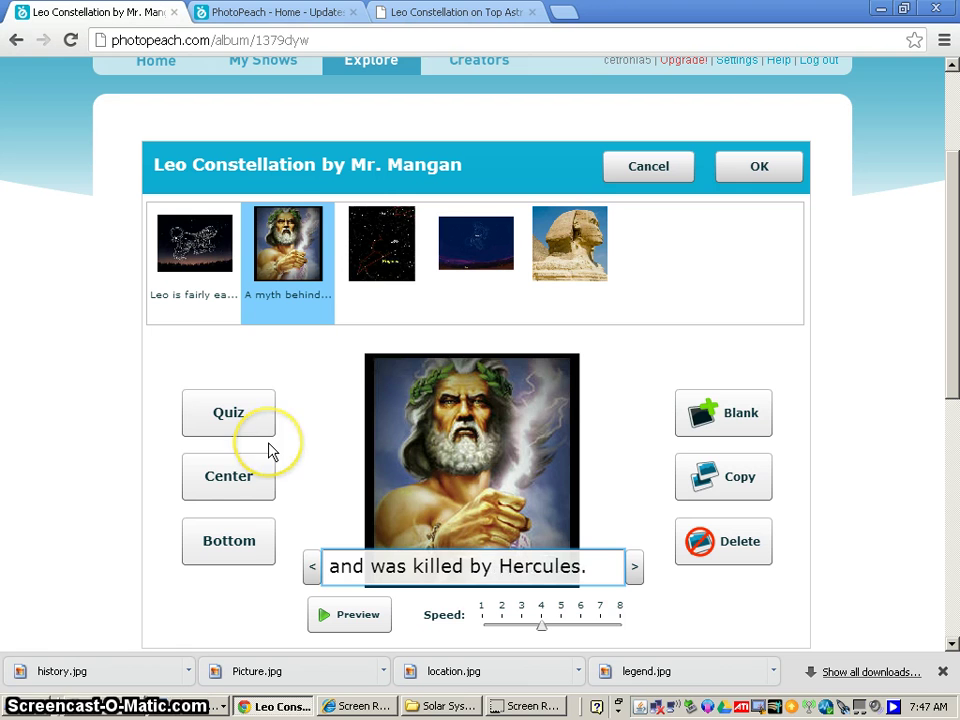
pyautogui.press('Tab')
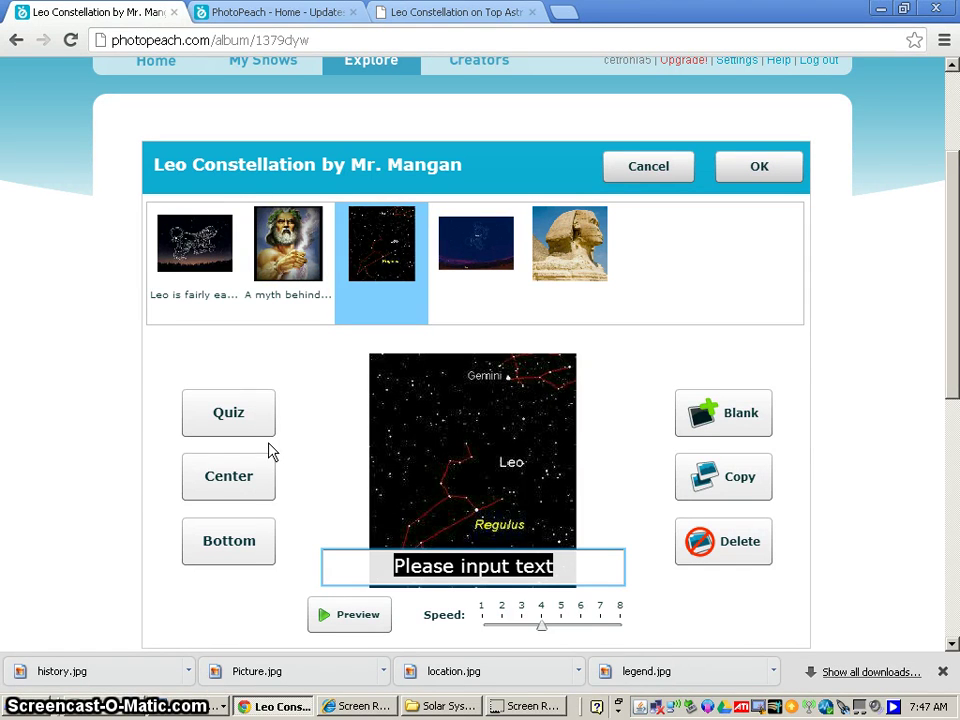
# Caption the third slide 'Leo is one of the largest constellations in the Northern Hemisphere.'.
pyautogui.click(343, 461)
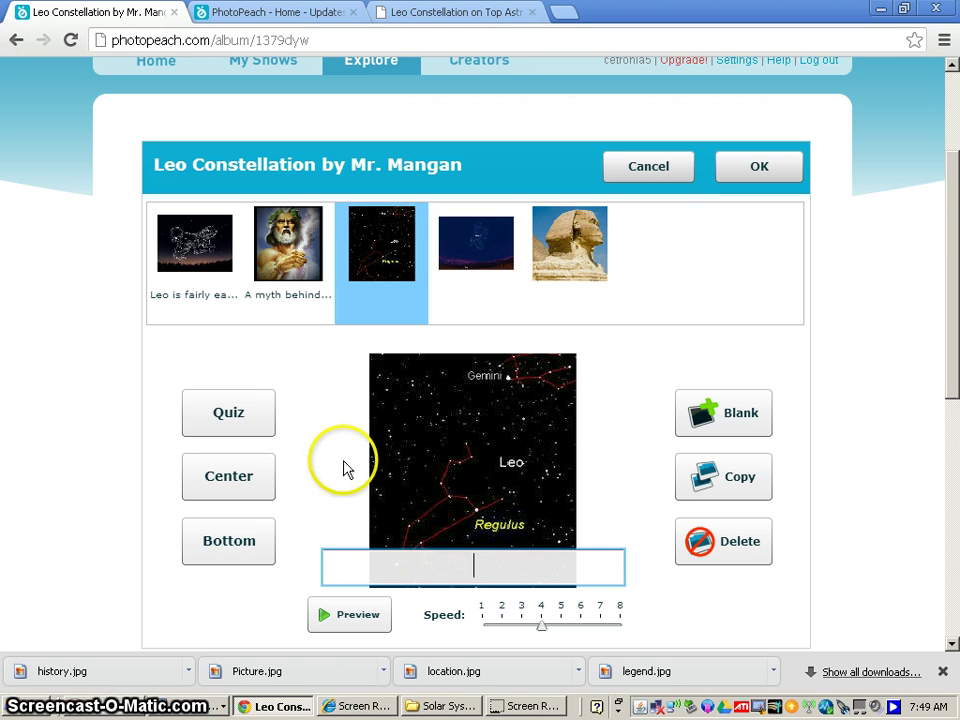
pyautogui.write('Leo is ')
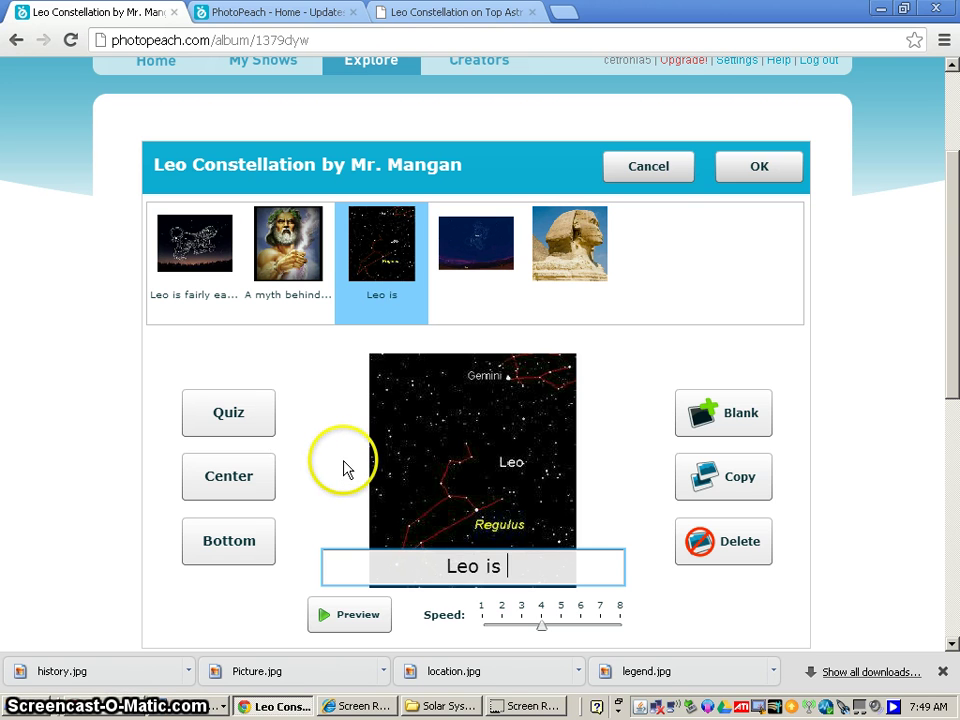
pyautogui.write('one of the l')
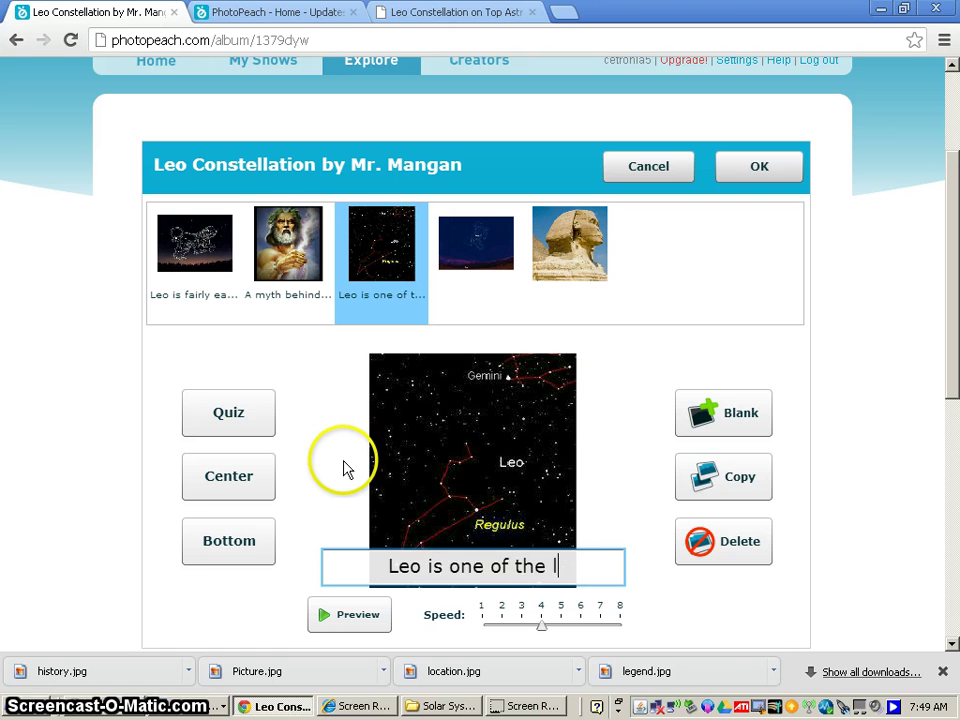
pyautogui.write('argests')
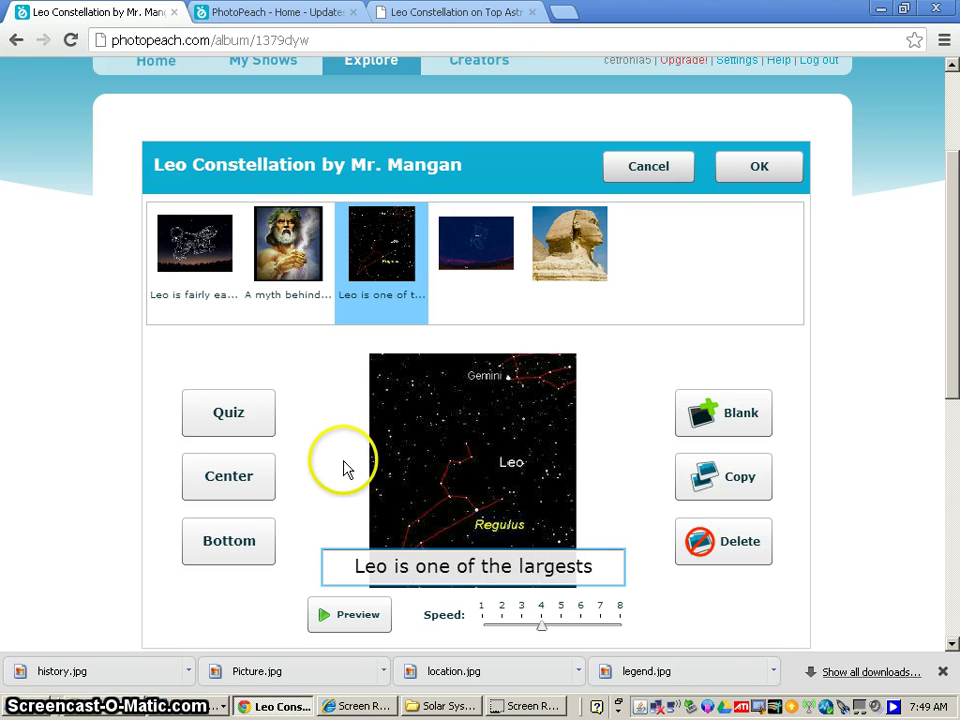
pyautogui.press('BackSpace')
pyautogui.write('con')
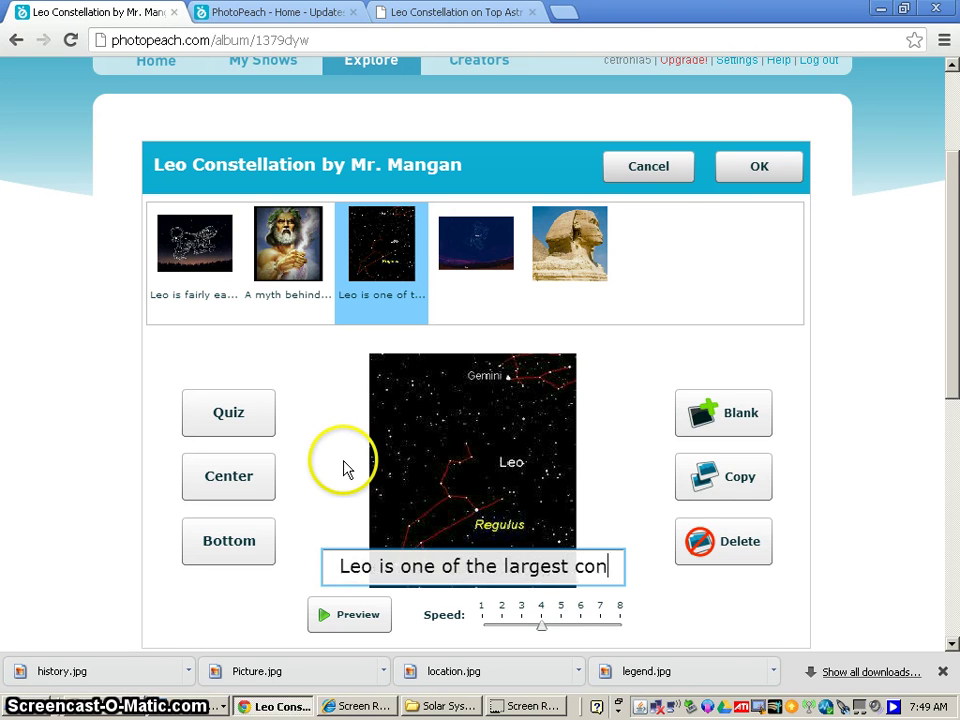
pyautogui.write('stell')
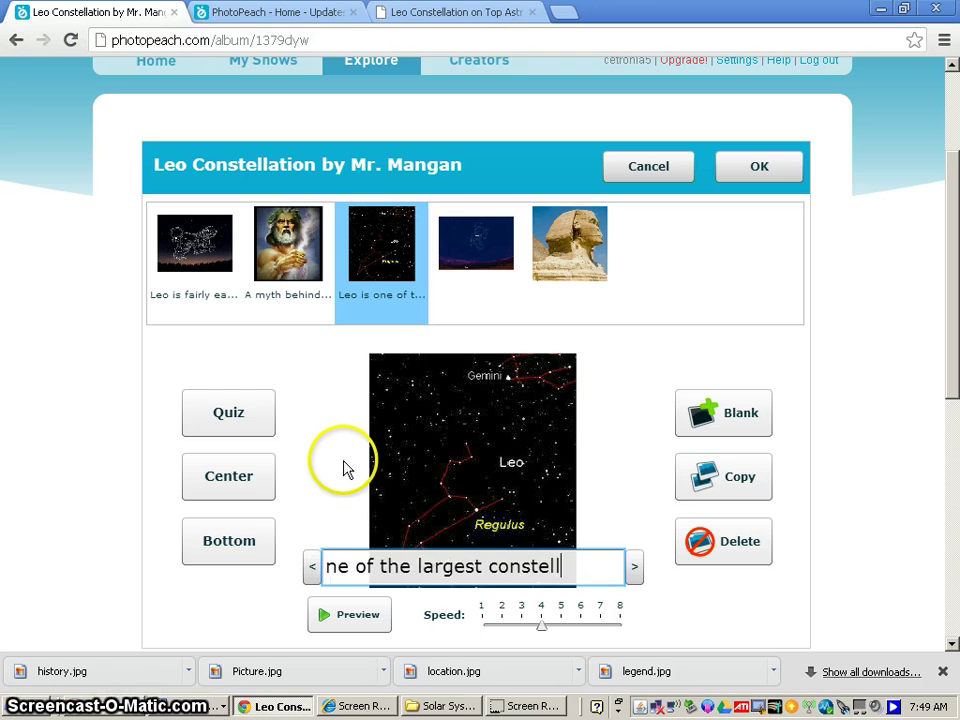
pyautogui.write('ations in the ')
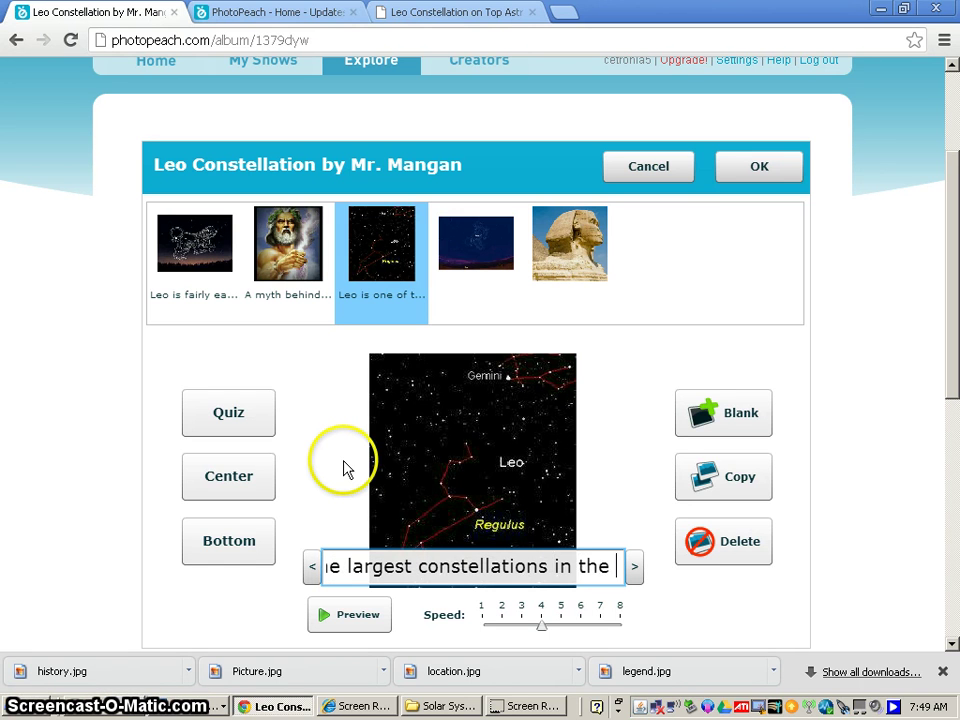
pyautogui.write('Northern ')
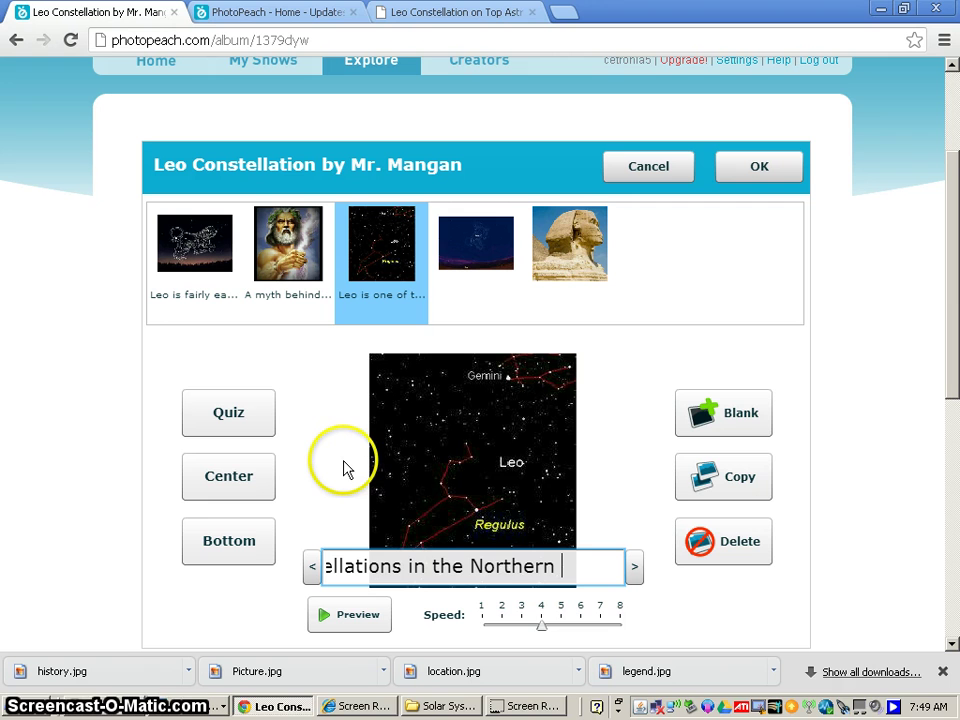
pyautogui.write('Hemisph')
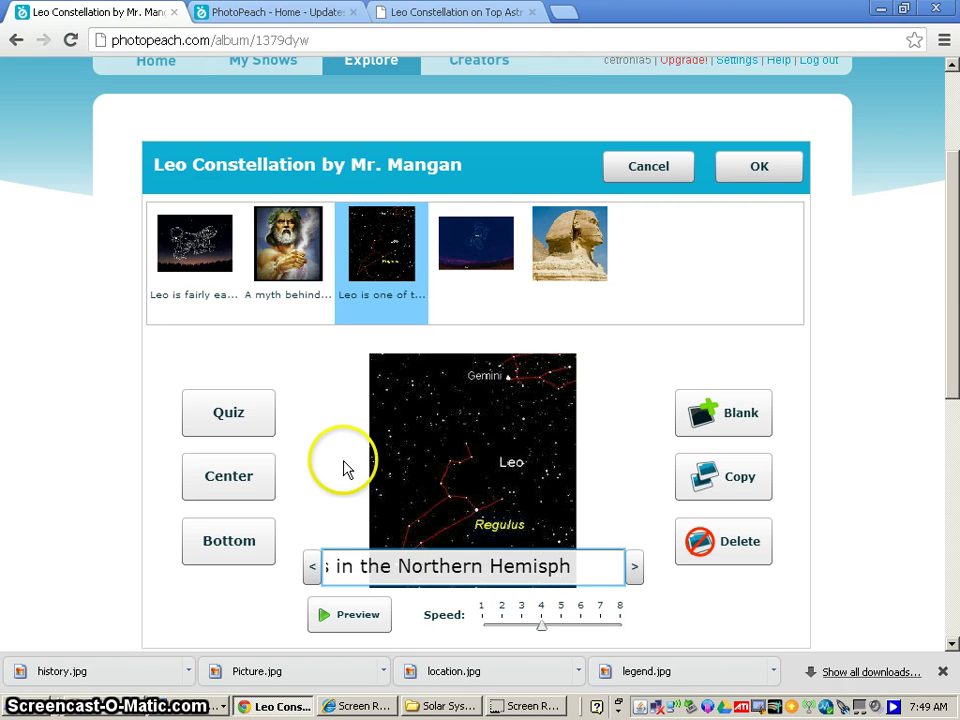
pyautogui.write('ere.')
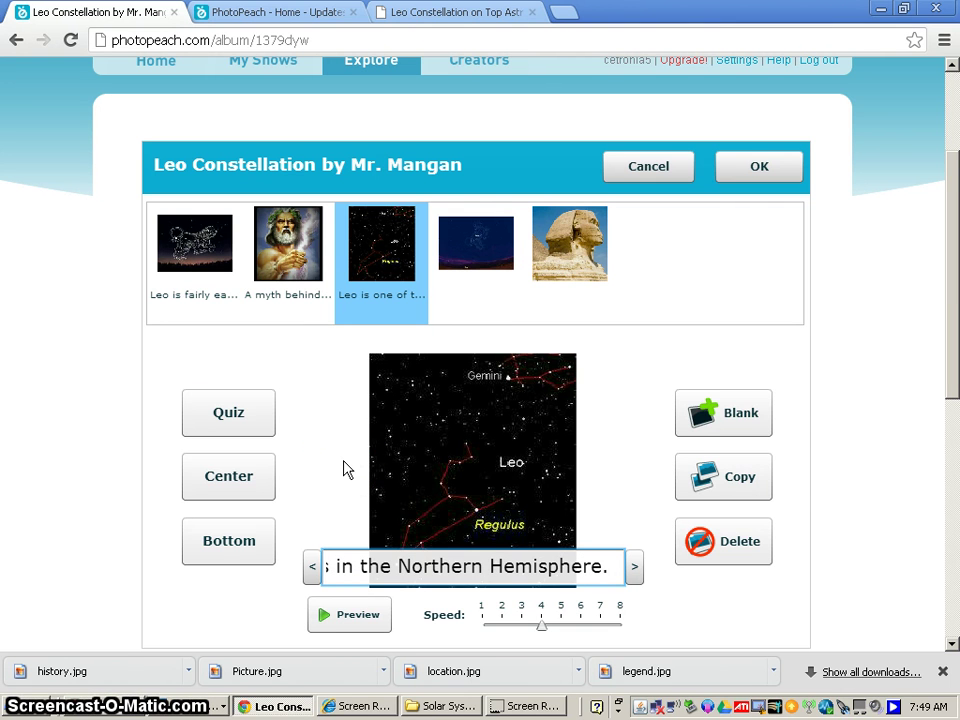
pyautogui.click(439, 321)
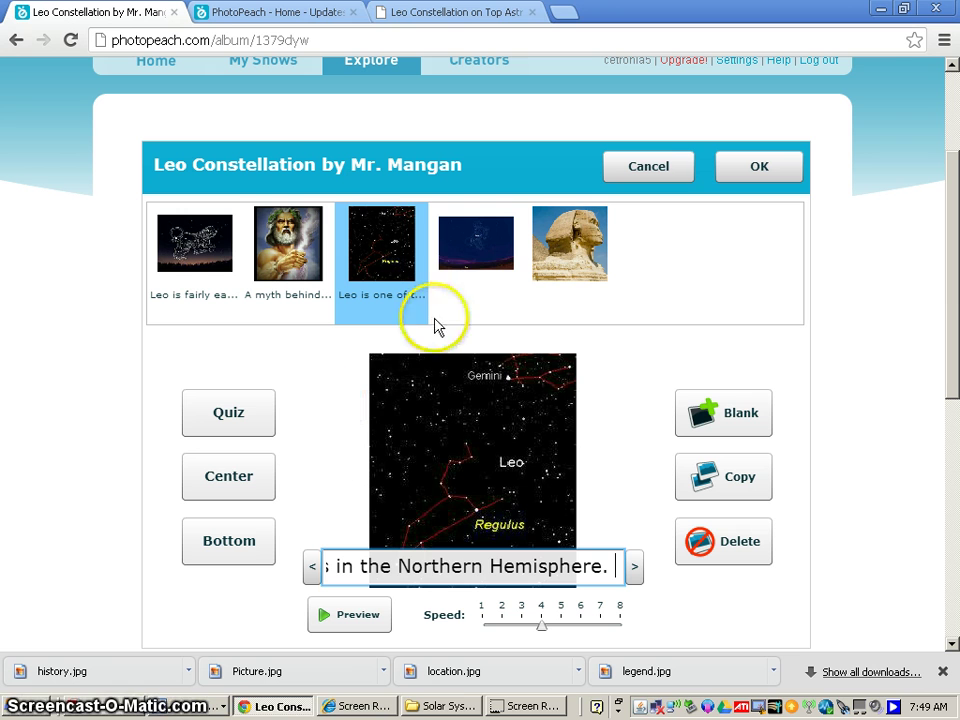
# Caption the fourth slide 'Here is Leo the Lion!'.
pyautogui.click(470, 260)
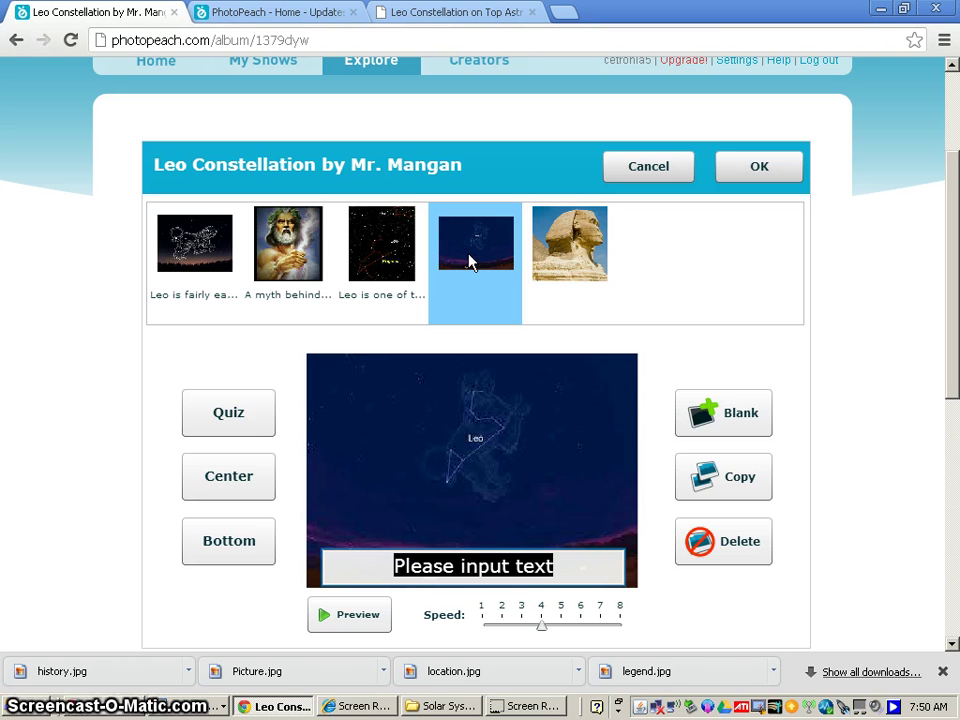
pyautogui.click(305, 462)
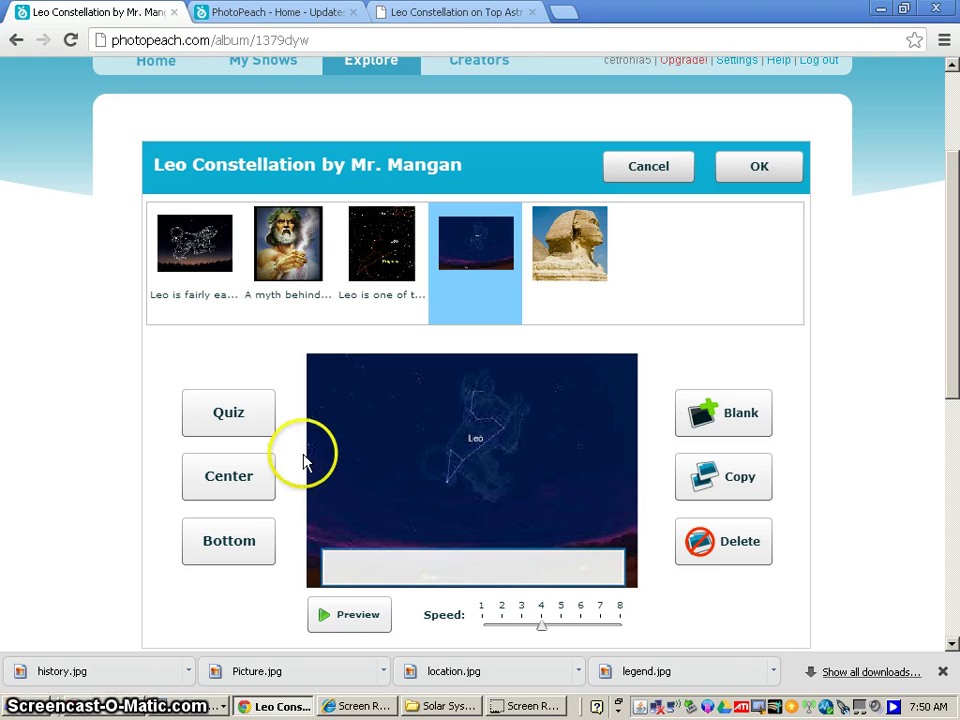
pyautogui.write('Here is Le')
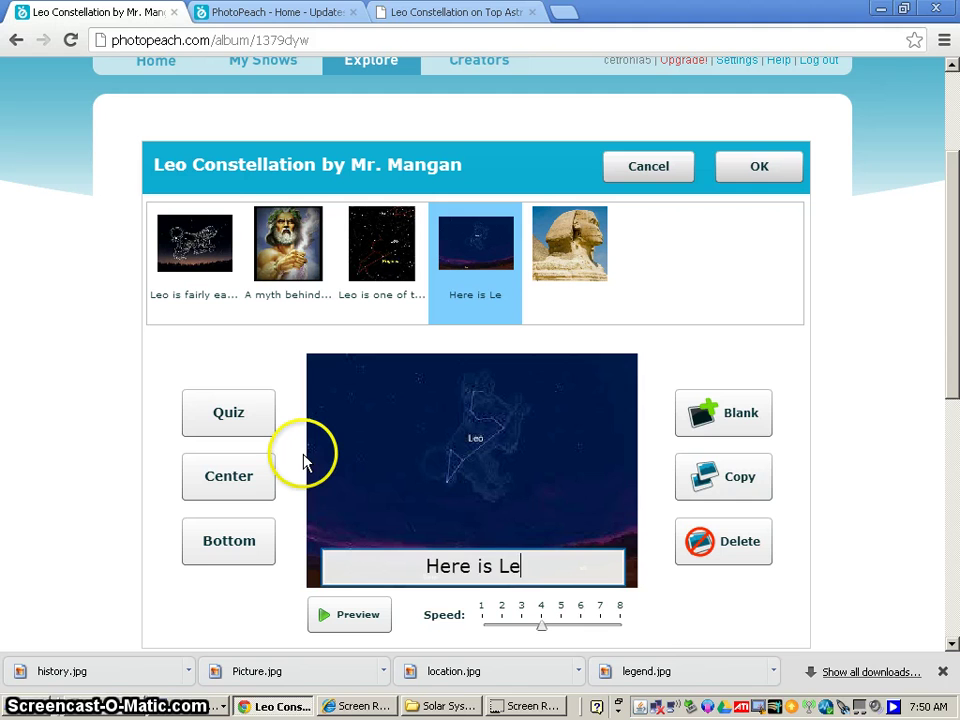
pyautogui.write('o the Lion')
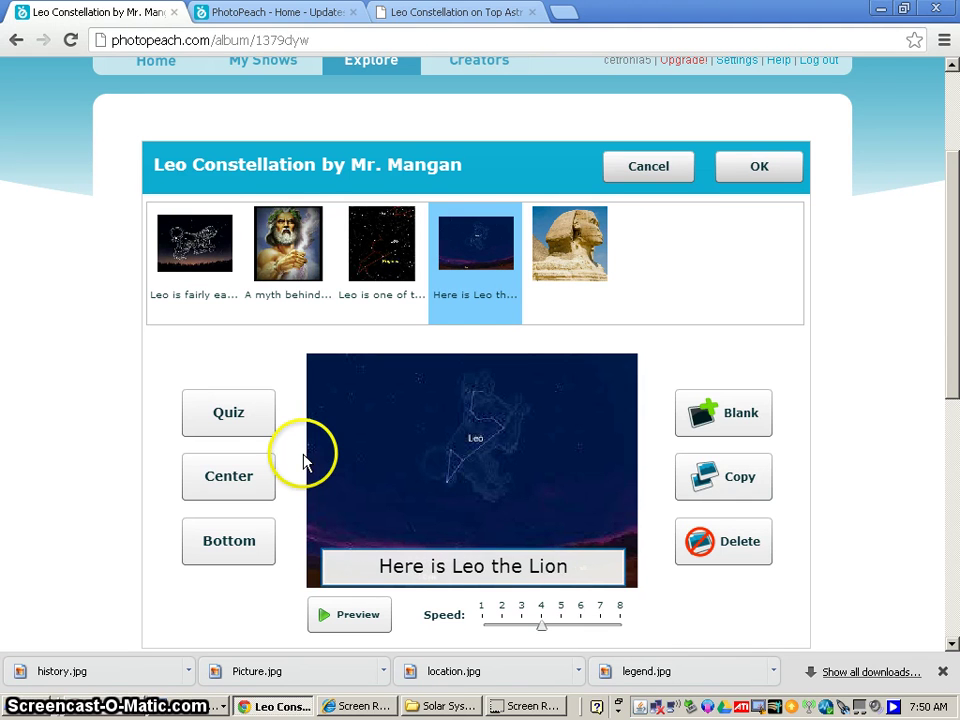
pyautogui.write('!')
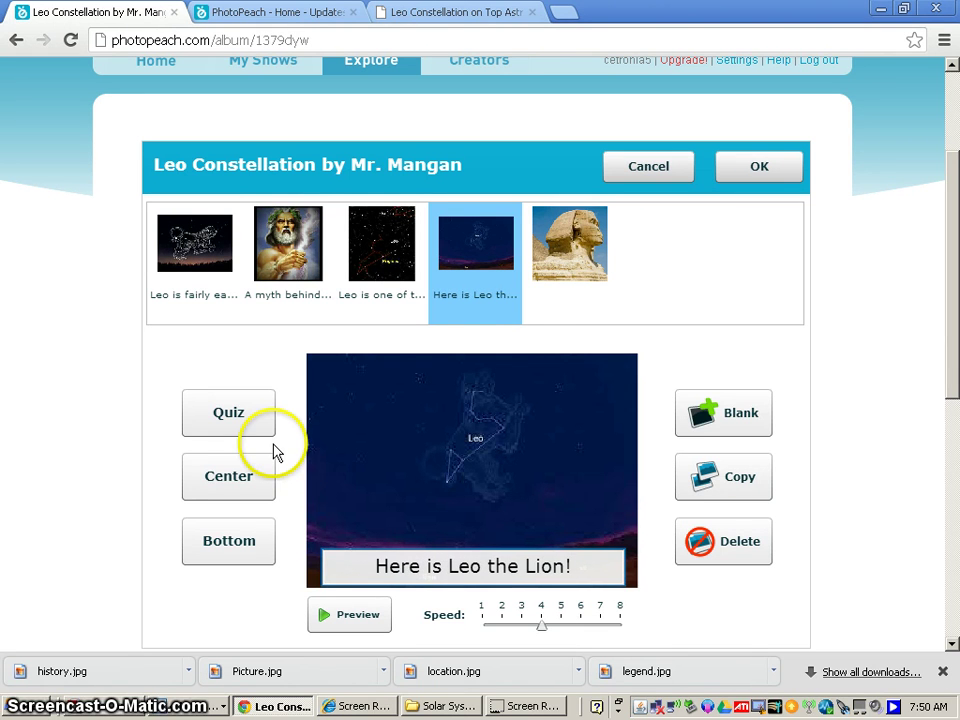
pyautogui.click(560, 268)
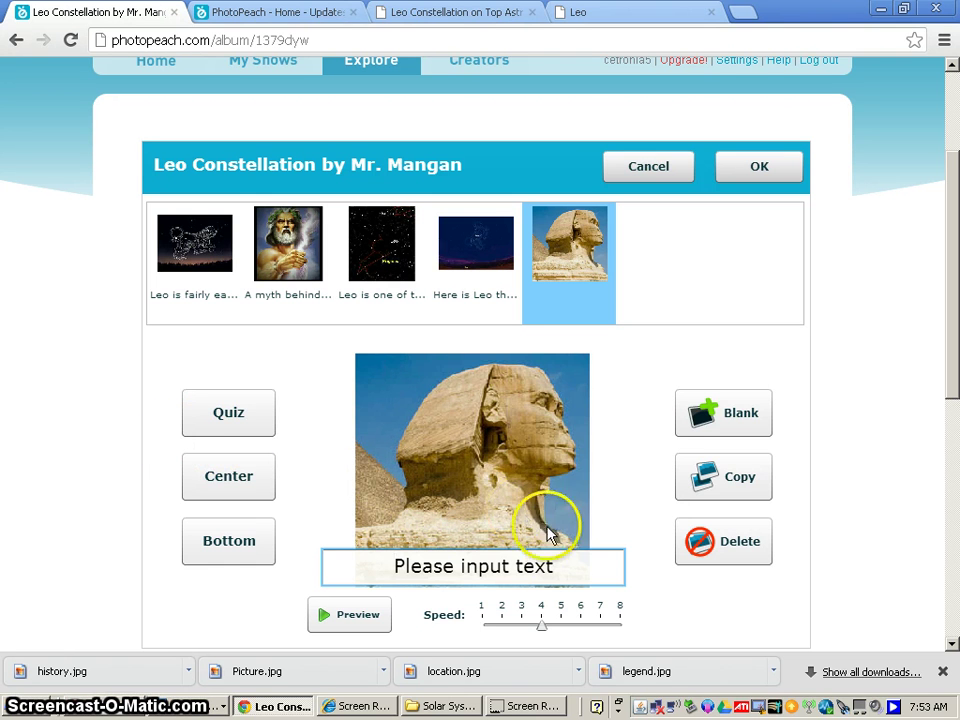
# Type the Sphinx slide's caption 'The Egyptians worshiped the stars of Leo', fixing the misspellings.
pyautogui.click(514, 566)
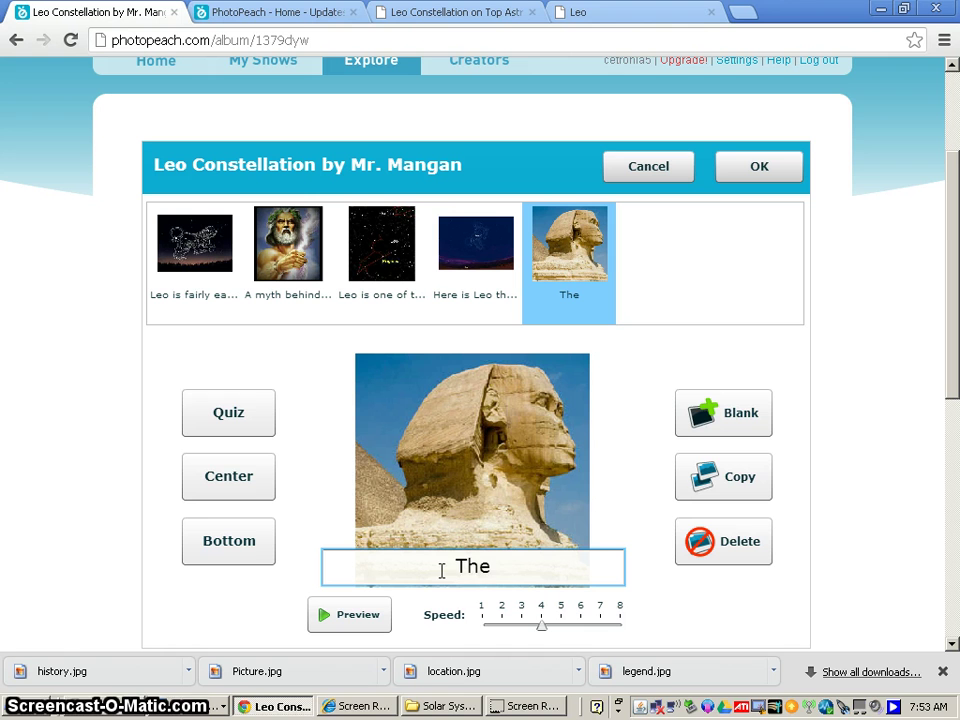
pyautogui.write('The Egyptio')
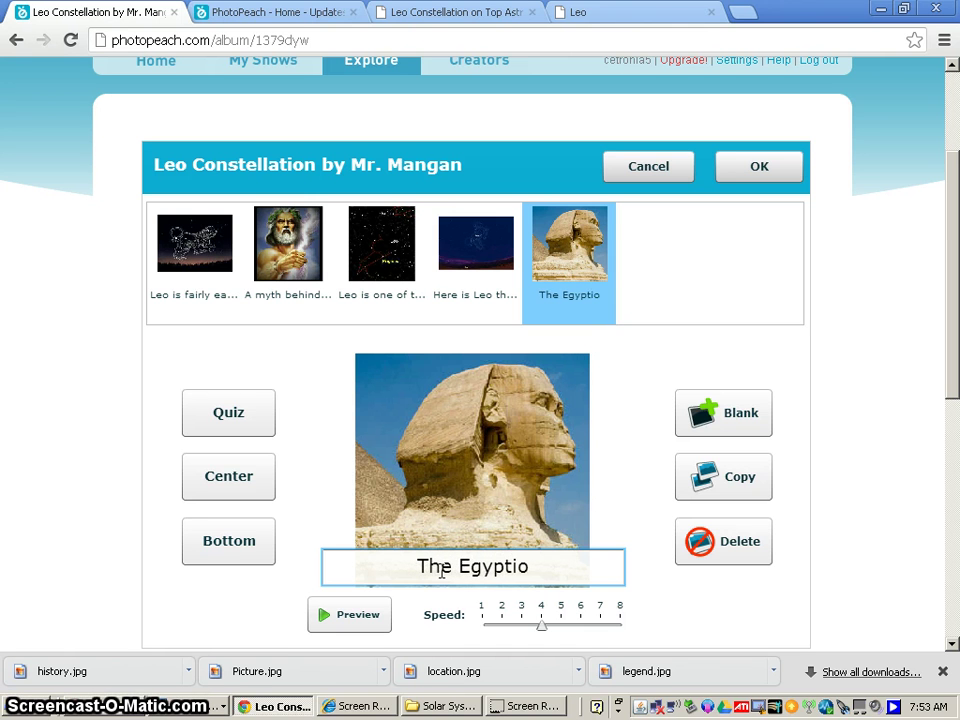
pyautogui.press('BackSpace')
pyautogui.write('ans wor')
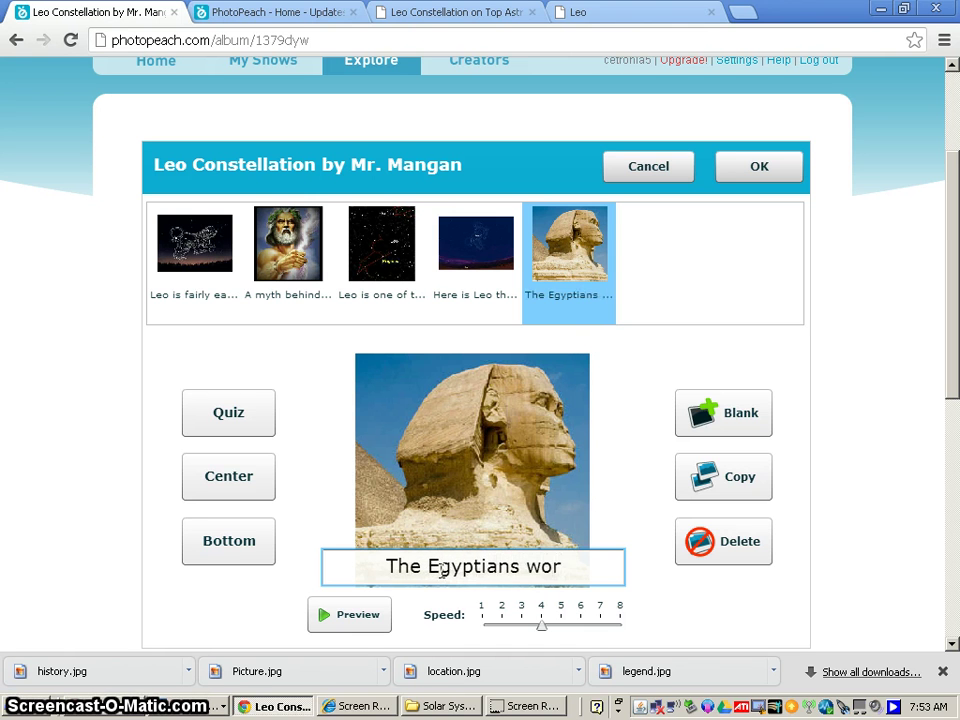
pyautogui.write('shipeed the')
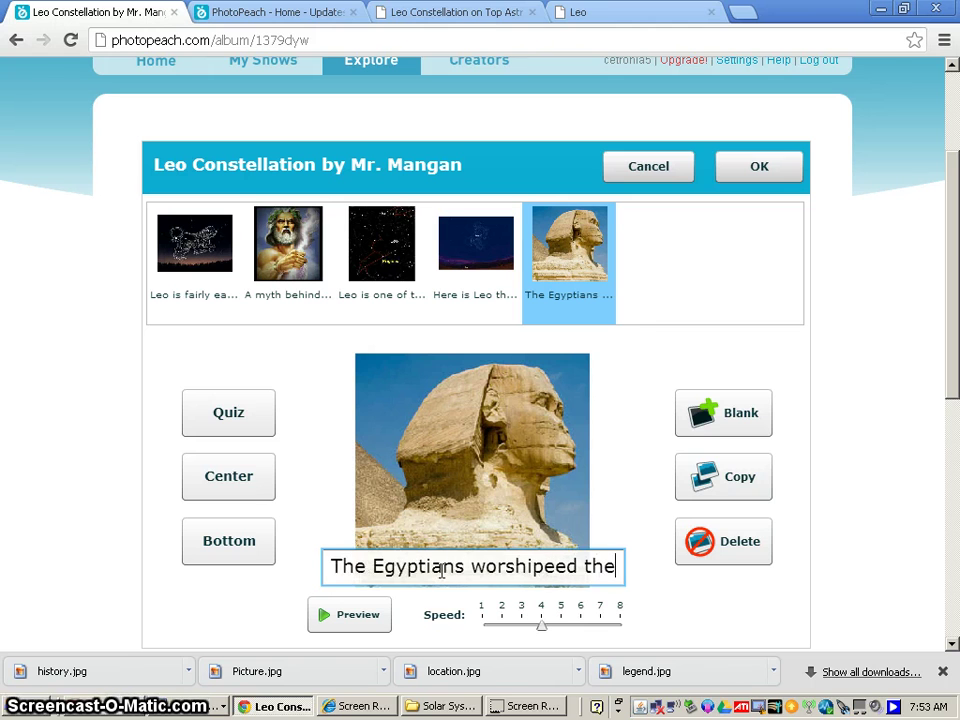
pyautogui.press('BackSpace')
pyautogui.press('BackSpace')
pyautogui.press('BackSpace')
pyautogui.press('BackSpace')
pyautogui.press('BackSpace')
pyautogui.press('BackSpace')
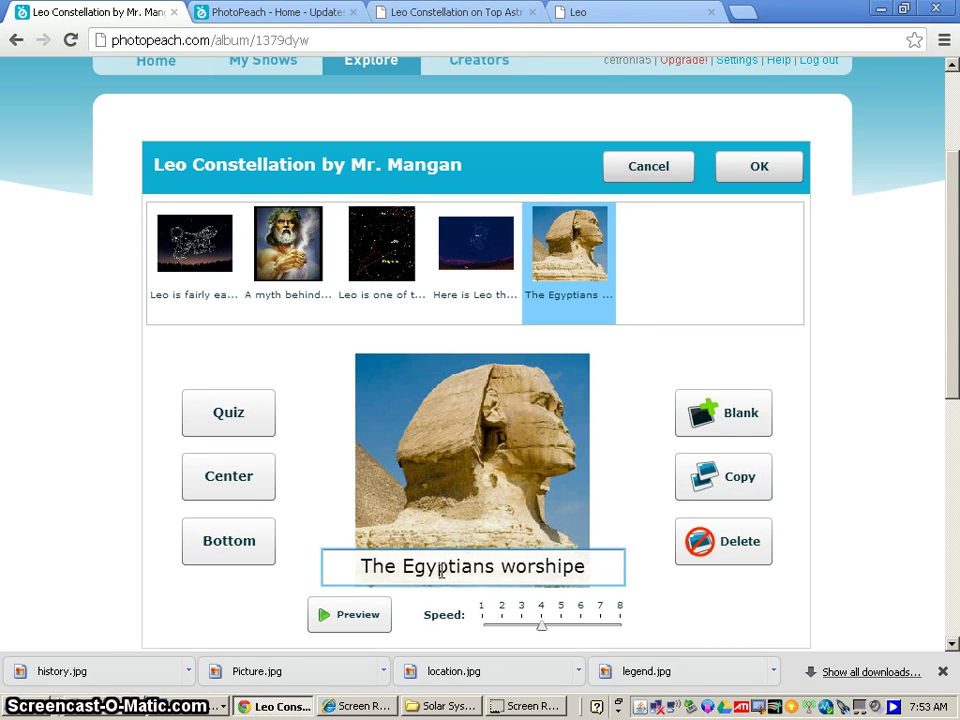
pyautogui.write('d the star')
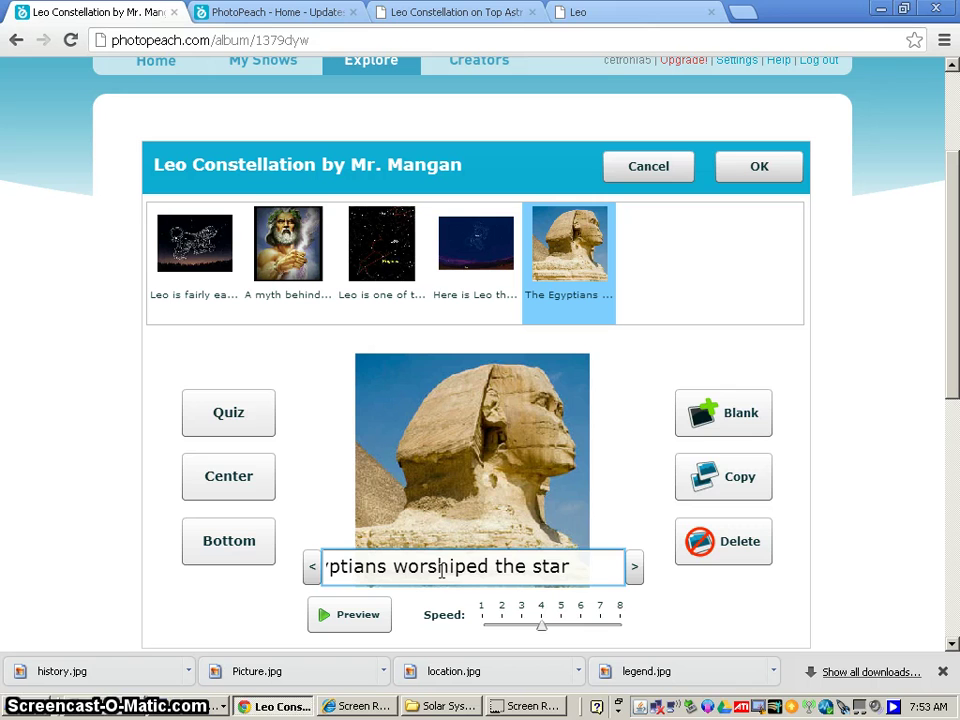
pyautogui.write('s of Leo.')
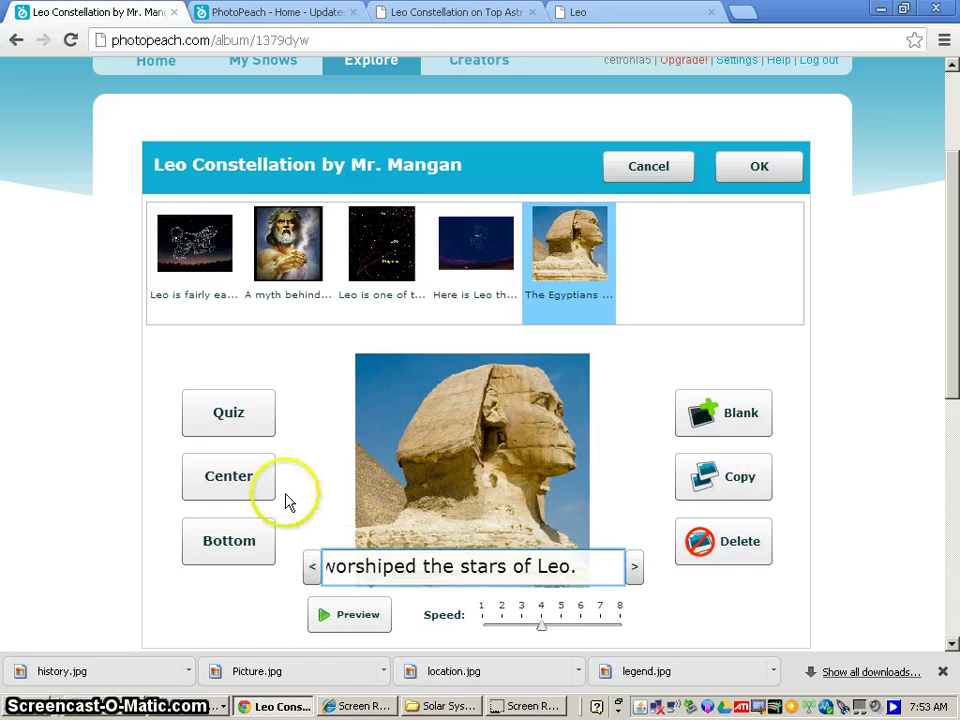
pyautogui.click(240, 476)
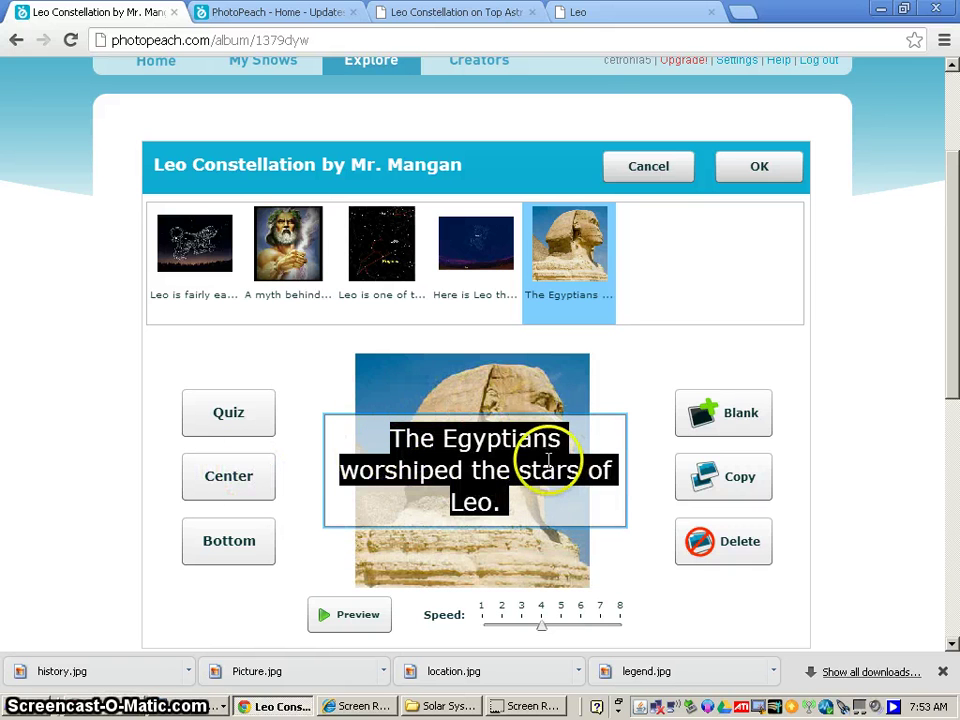
pyautogui.click(236, 546)
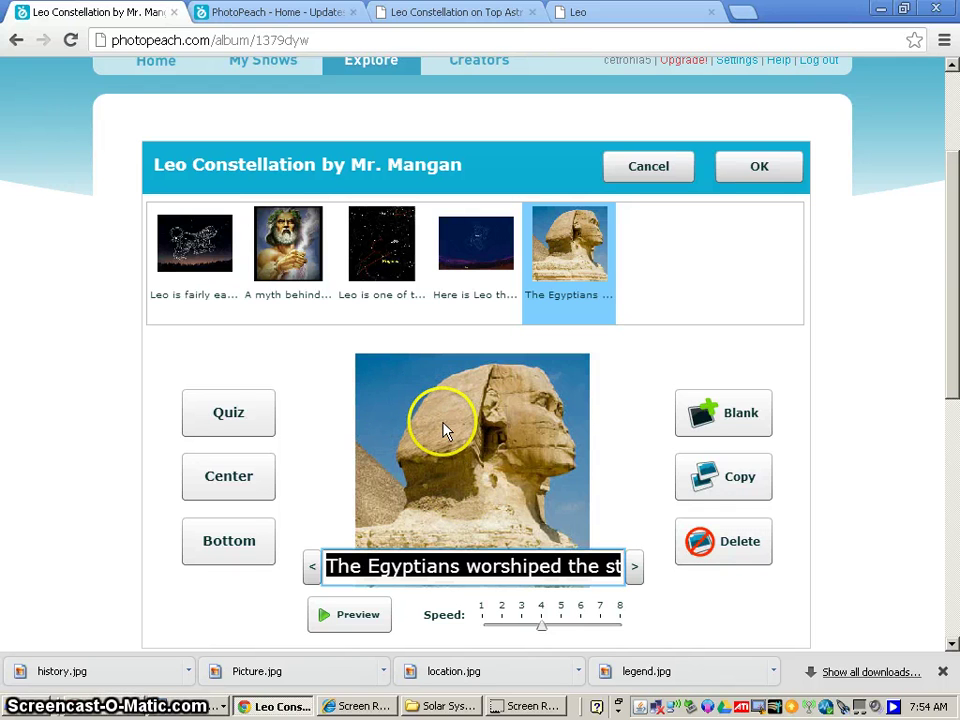
pyautogui.click(352, 619)
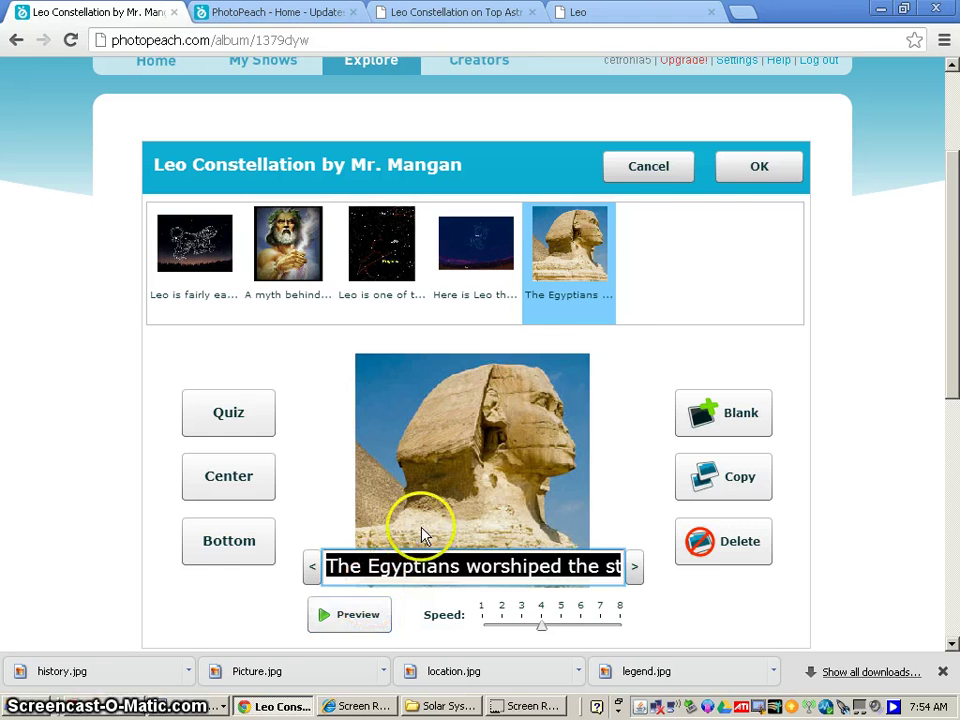
# Save the slideshow's caption edits with OK.
pyautogui.click(740, 177)
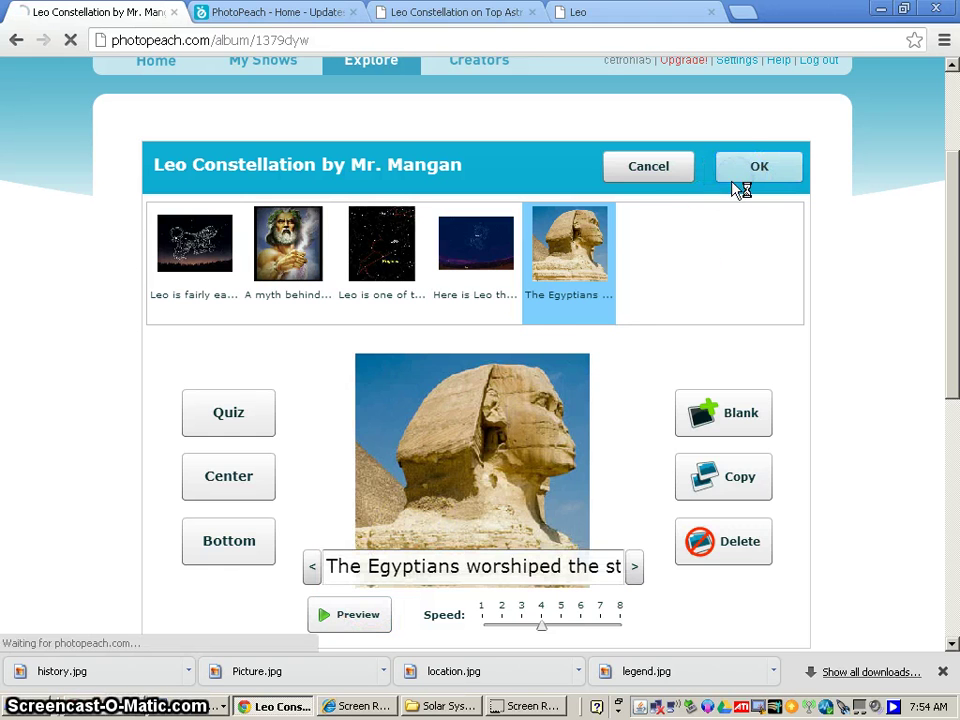